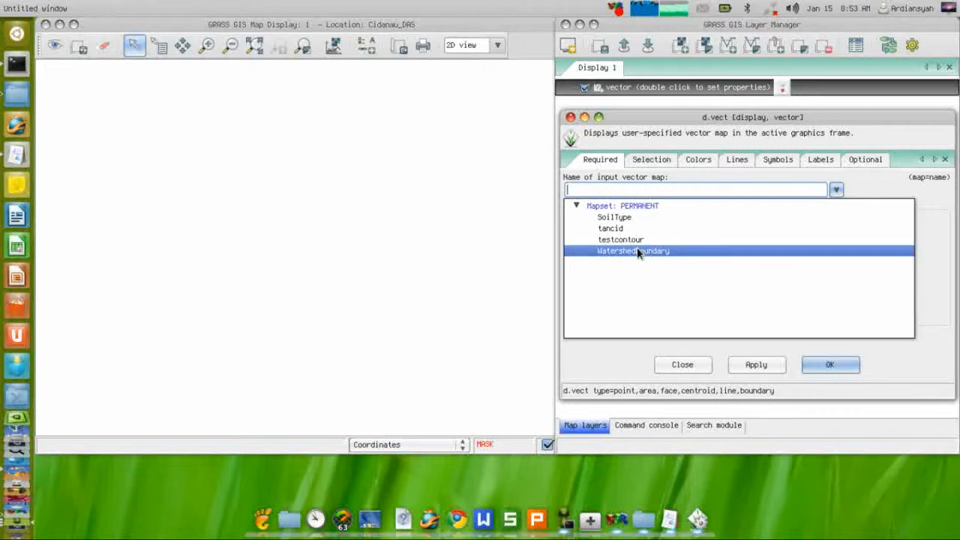
# Display the WatershedBoundary vector map and add the DEM raster map as a layer above it
pyautogui.click(757, 364)
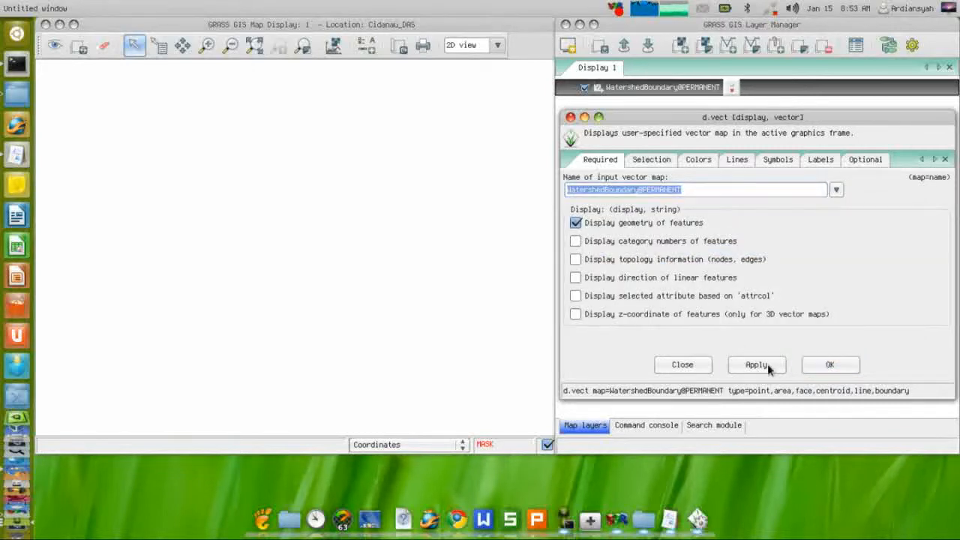
pyautogui.click(823, 365)
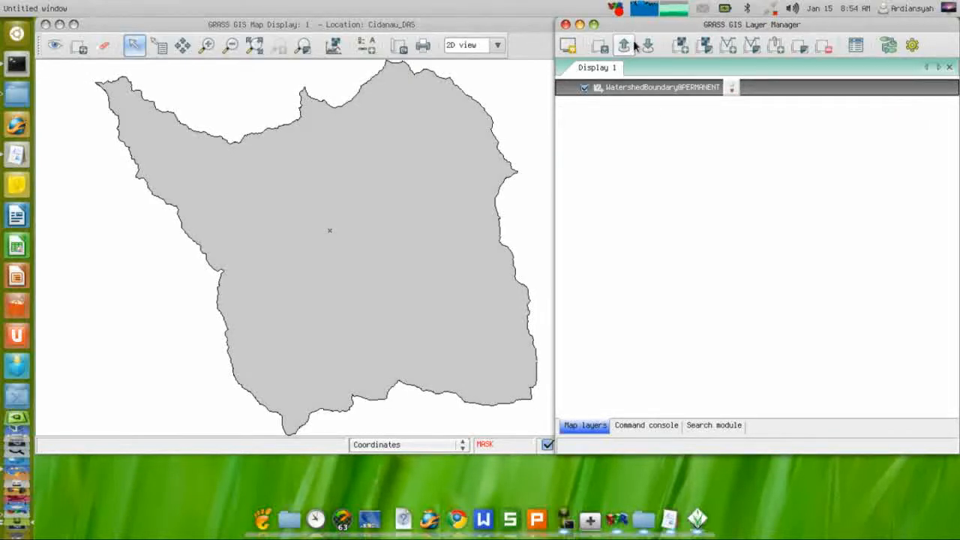
pyautogui.click(679, 47)
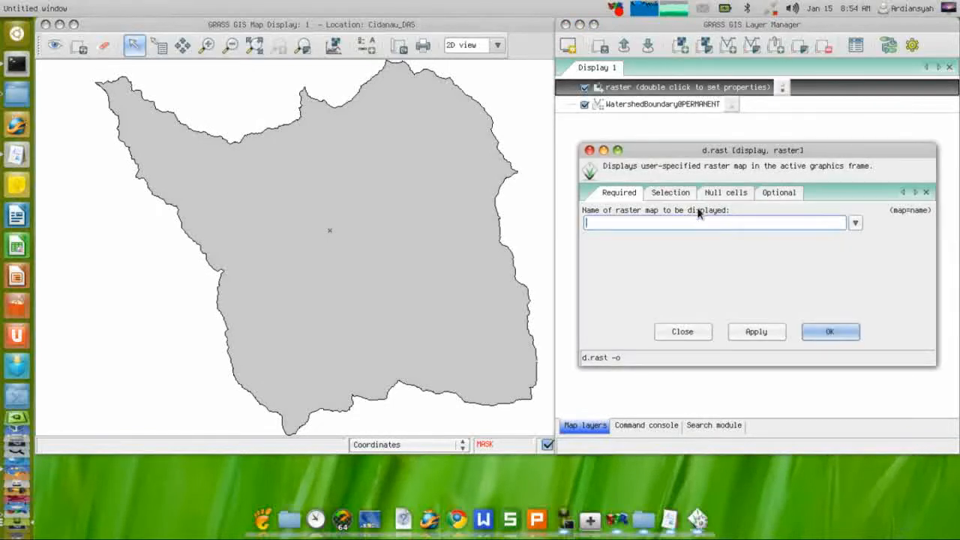
pyautogui.click(855, 223)
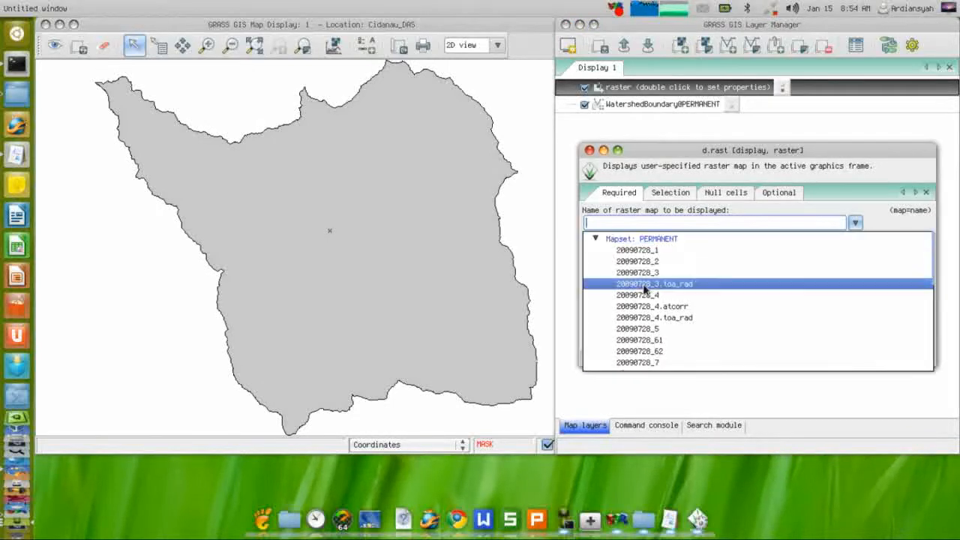
pyautogui.scroll(-10, 652, 330)
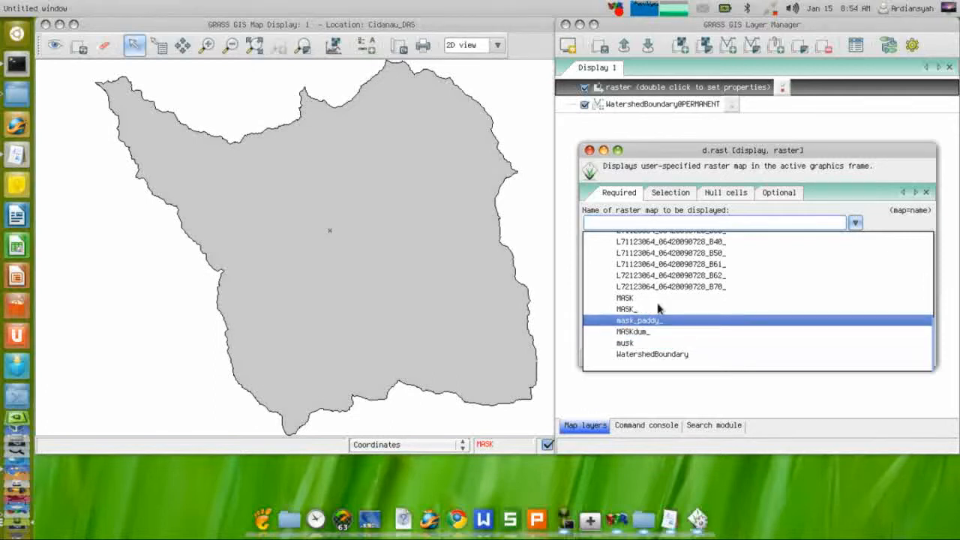
pyautogui.scroll(4, 658, 308)
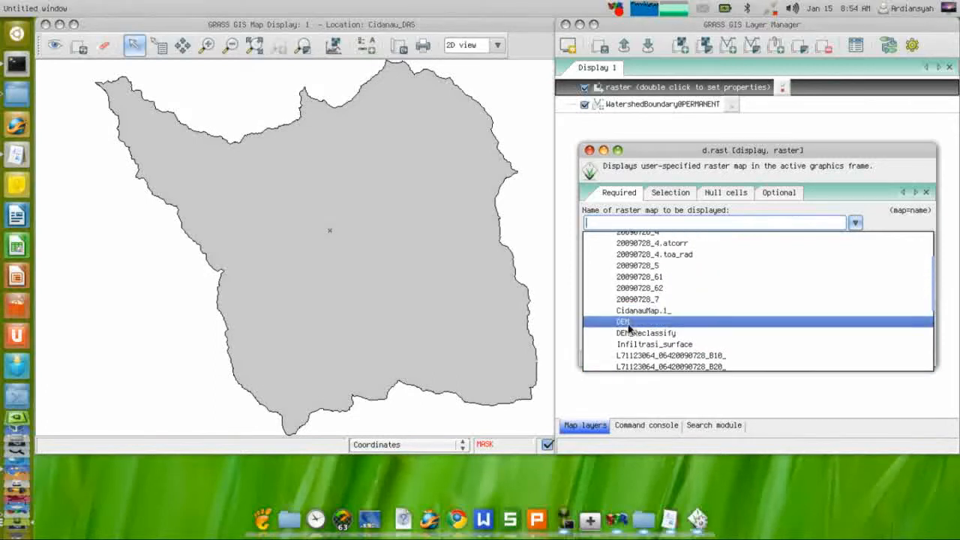
pyautogui.click(629, 322)
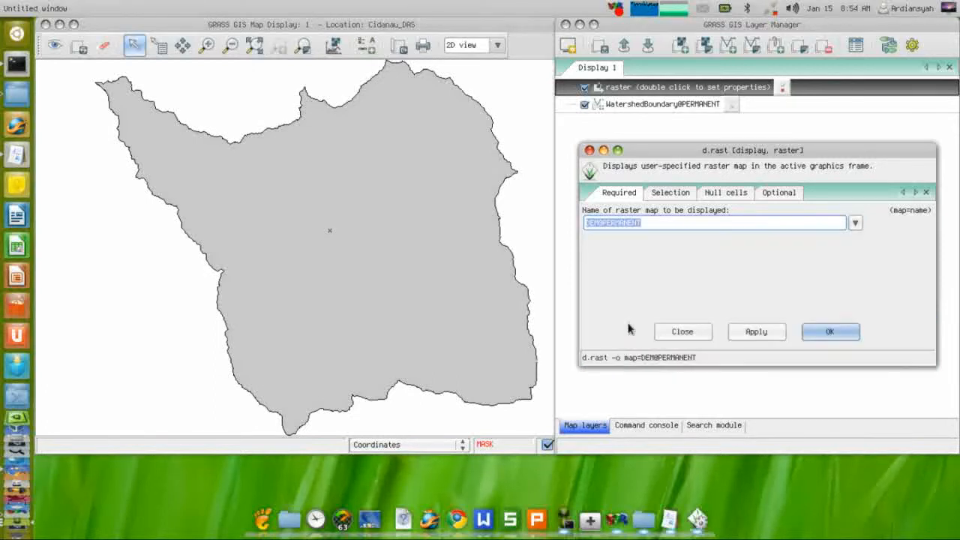
pyautogui.click(828, 332)
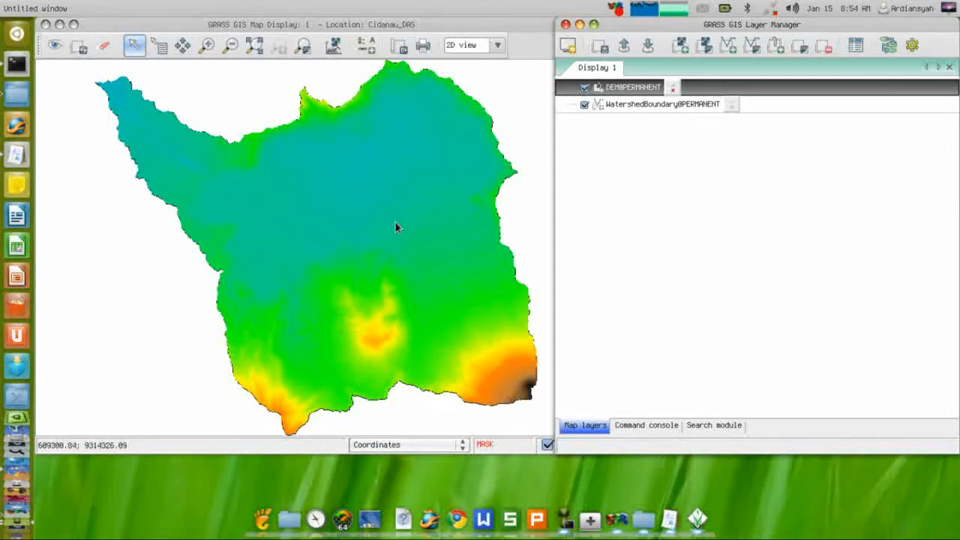
# Run the Tcl/Tk digitizer on a vector map named infiltrasi, with the option to create a new file if it does not exist
pyautogui.moveTo(251, 5)
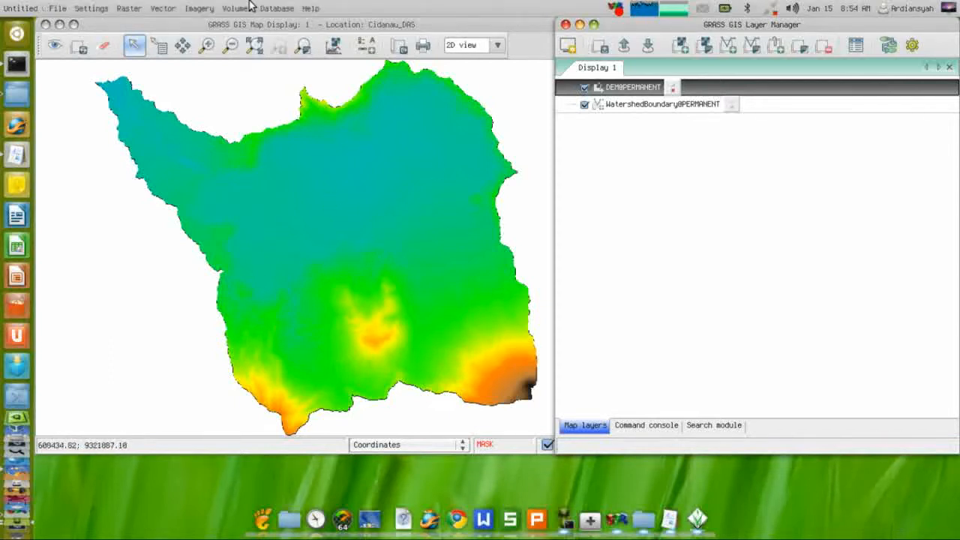
pyautogui.click(166, 9)
pyautogui.moveTo(171, 28)
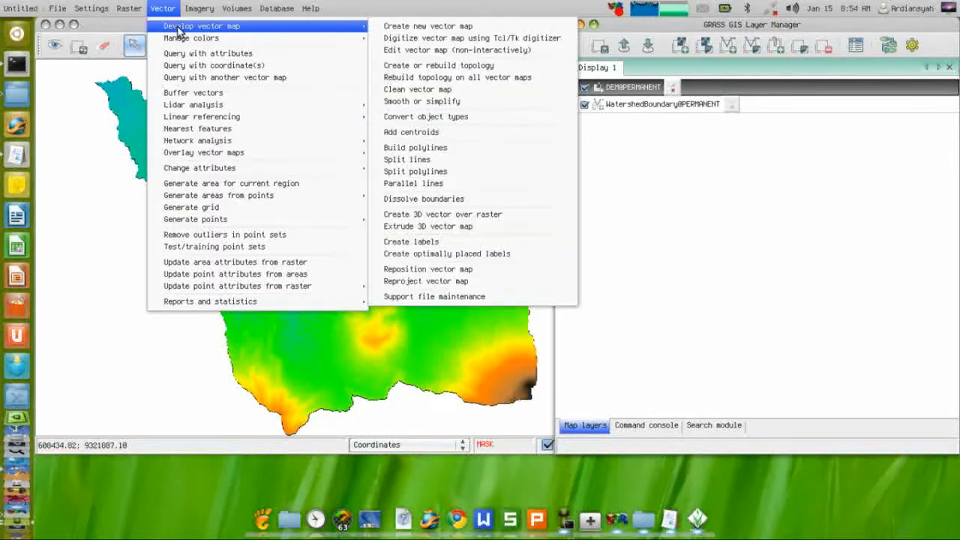
pyautogui.click(402, 41)
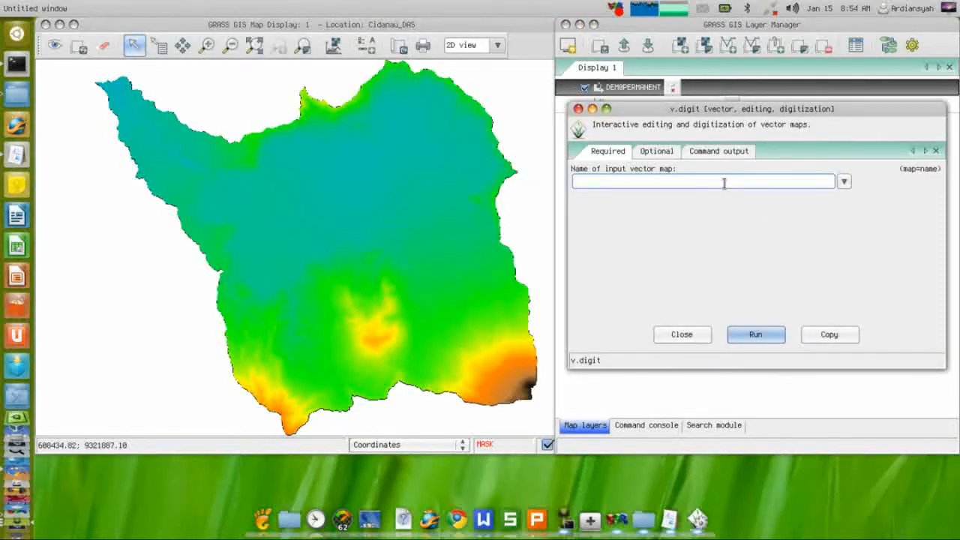
pyautogui.write('infiltrasi')
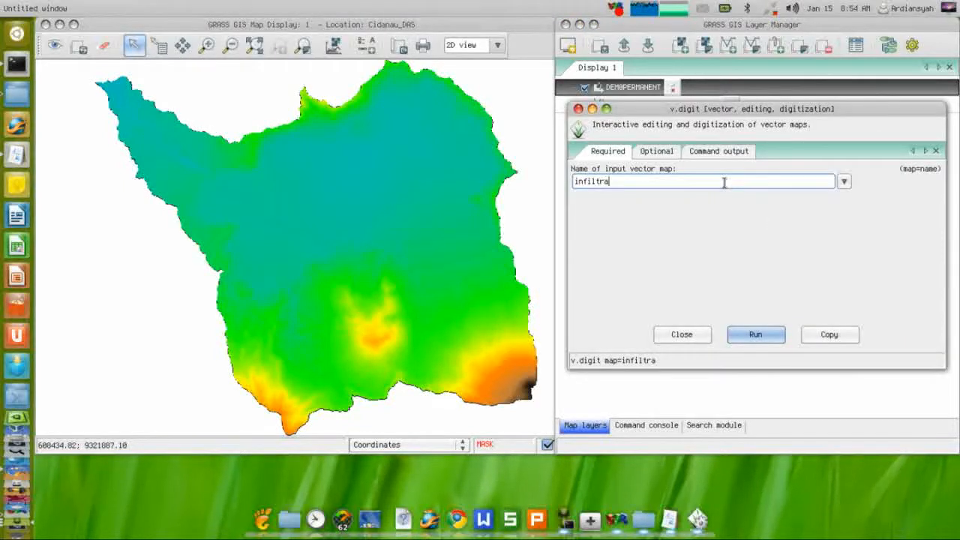
pyautogui.click(655, 152)
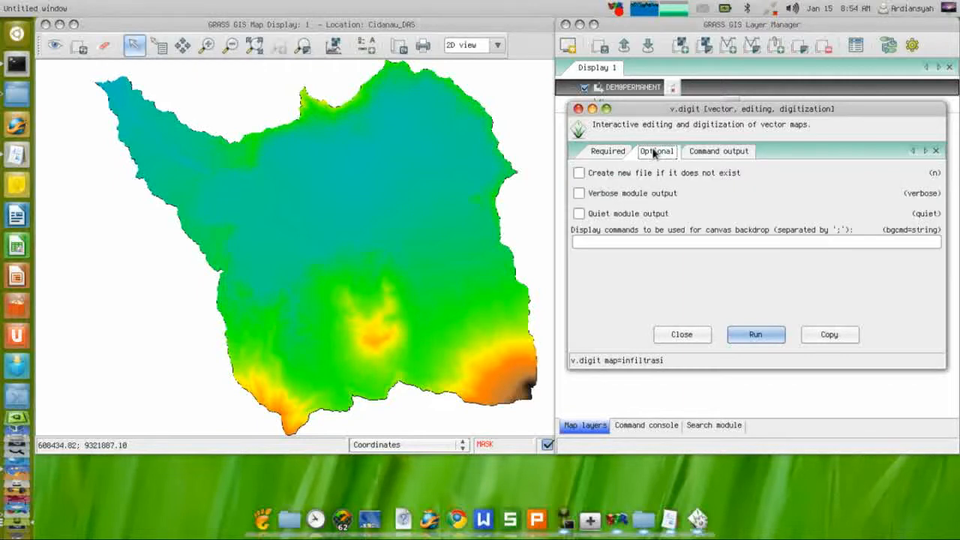
pyautogui.click(581, 174)
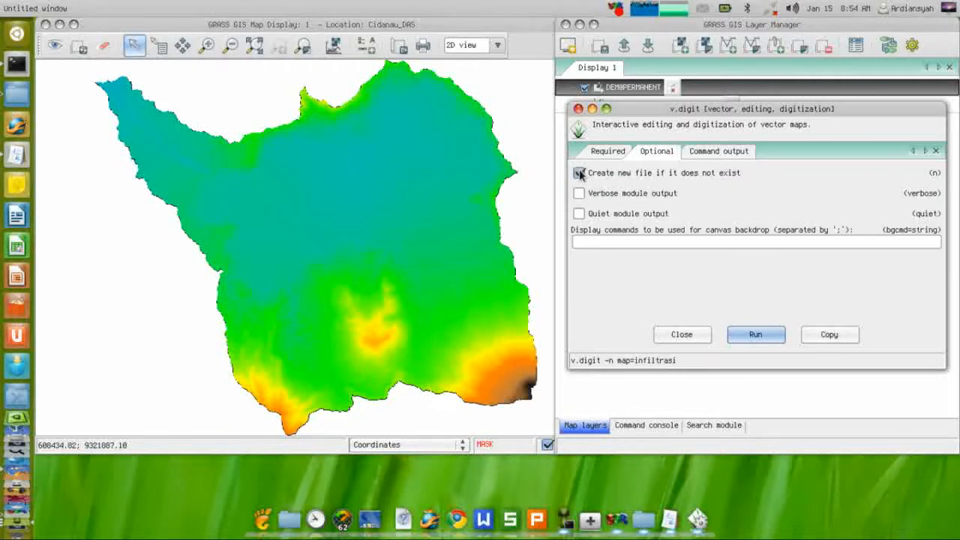
pyautogui.click(744, 338)
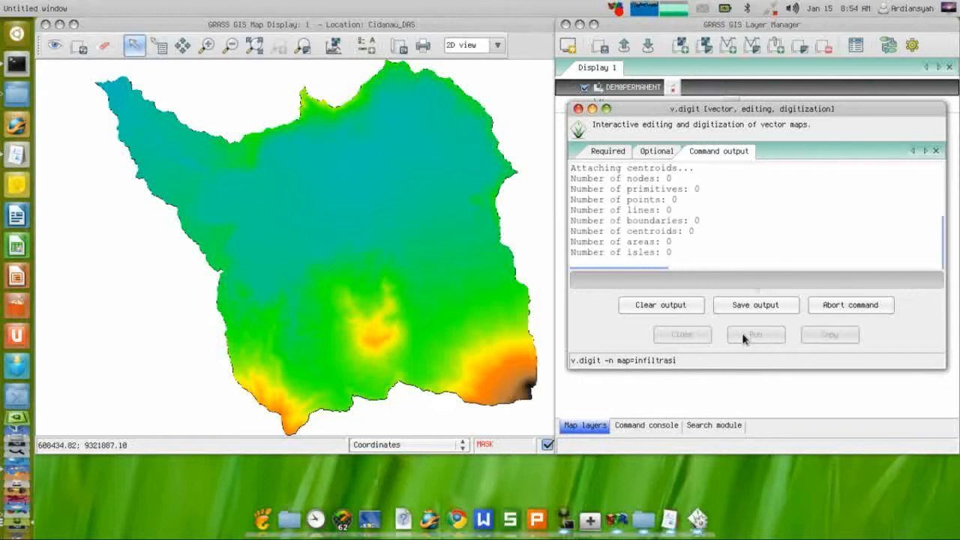
# Arrange the digitizer toolbox and drawing window side by side, and enlarge the drawing window over the map display
pyautogui.moveTo(556, 27); pyautogui.dragTo(721, 36)
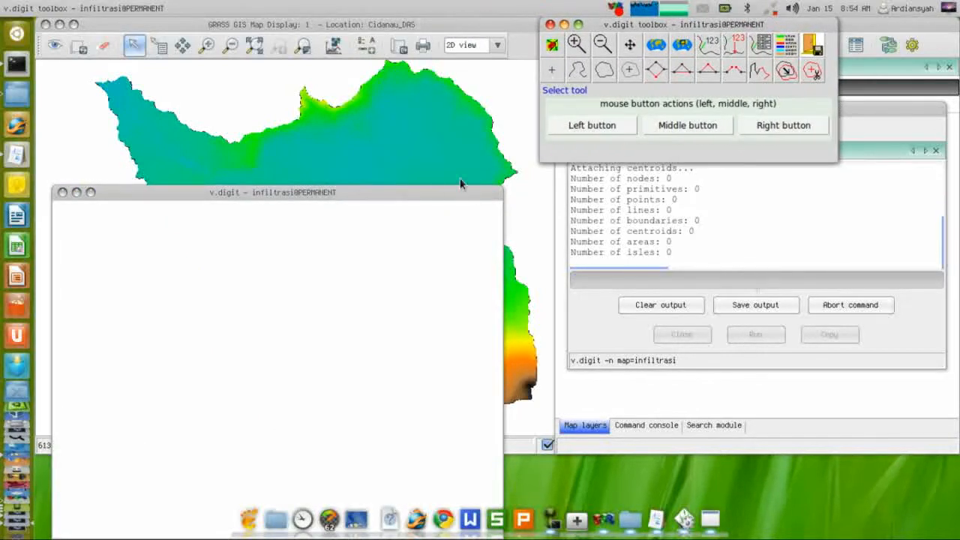
pyautogui.moveTo(407, 192); pyautogui.dragTo(439, 26)
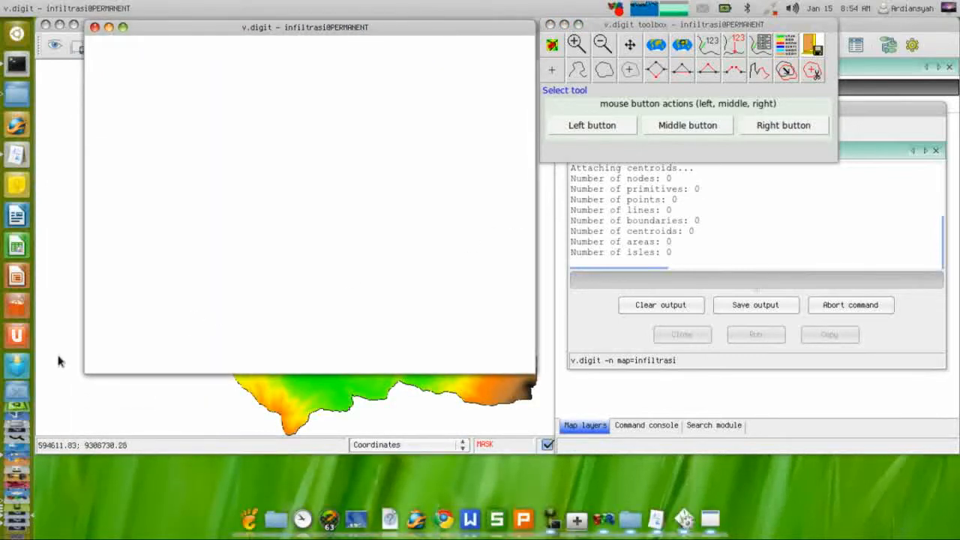
pyautogui.moveTo(85, 372); pyautogui.dragTo(44, 422)
# Add the background command "d.rast map=DEM" in the digitizer settings
pyautogui.click(786, 43)
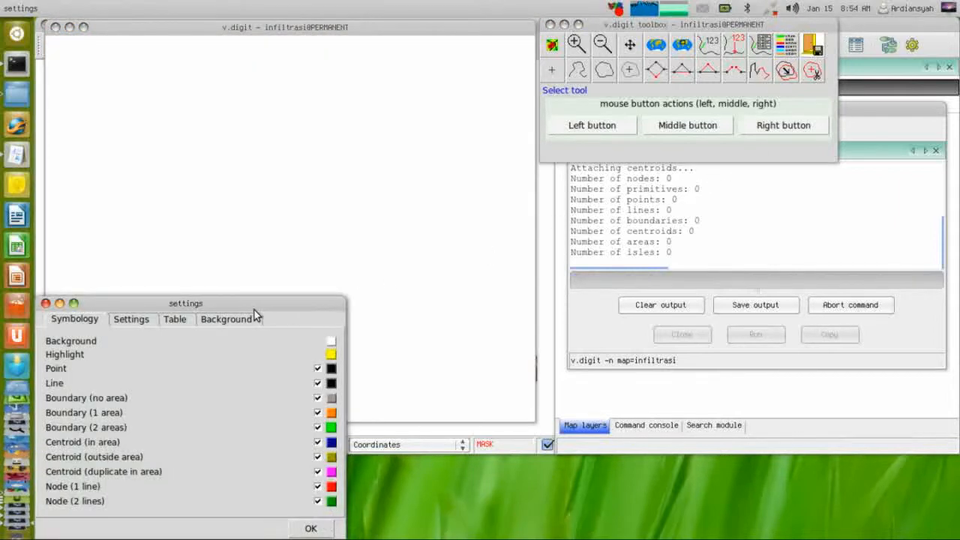
pyautogui.moveTo(255, 305); pyautogui.dragTo(763, 214)
pyautogui.click(739, 227)
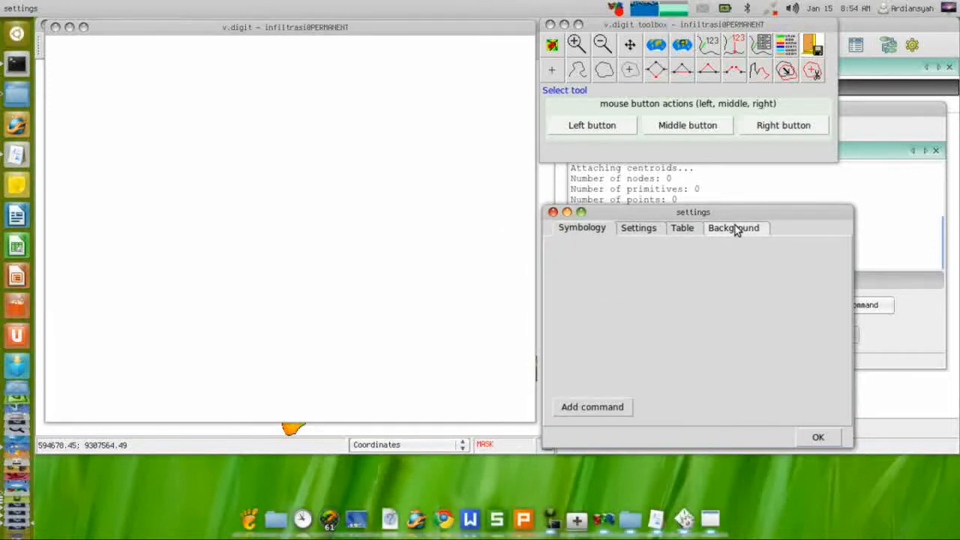
pyautogui.click(606, 407)
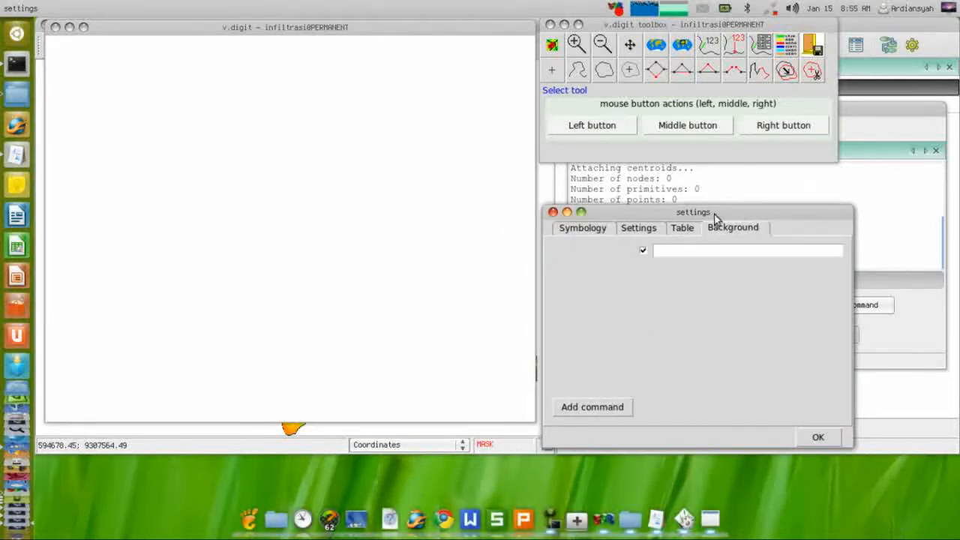
pyautogui.click(713, 250)
pyautogui.write('d.rast map=DEM')
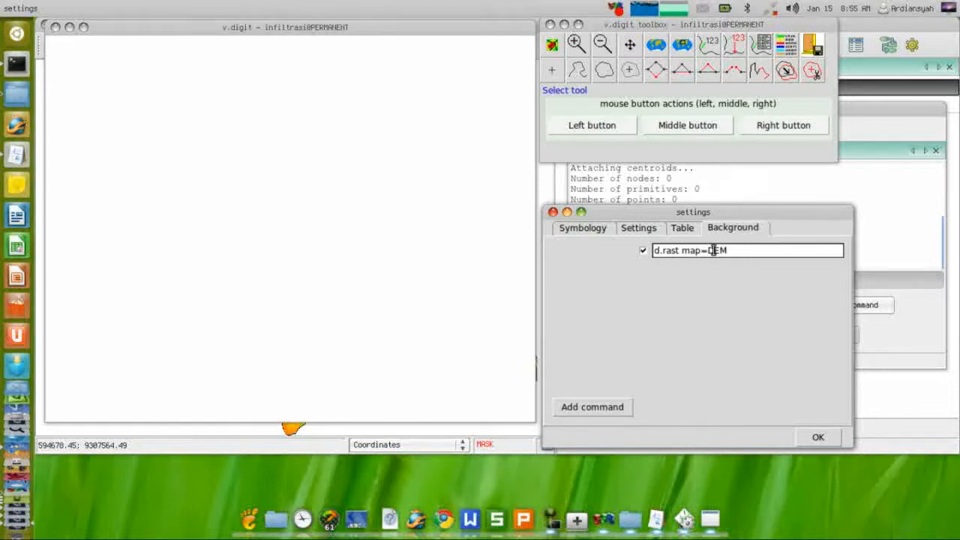
# Create the attribute table with an added double precision column named infiltrasi, and apply the digitizer settings
pyautogui.click(681, 232)
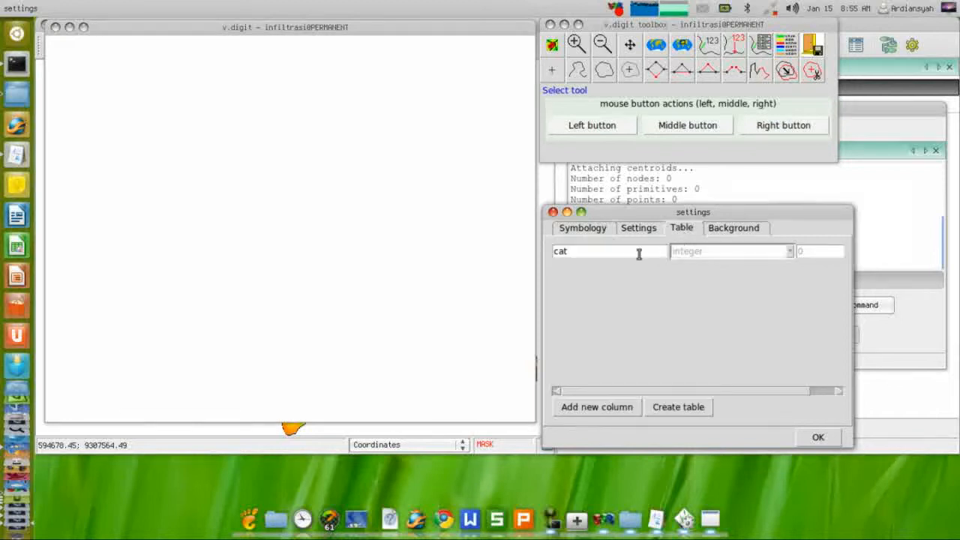
pyautogui.click(596, 406)
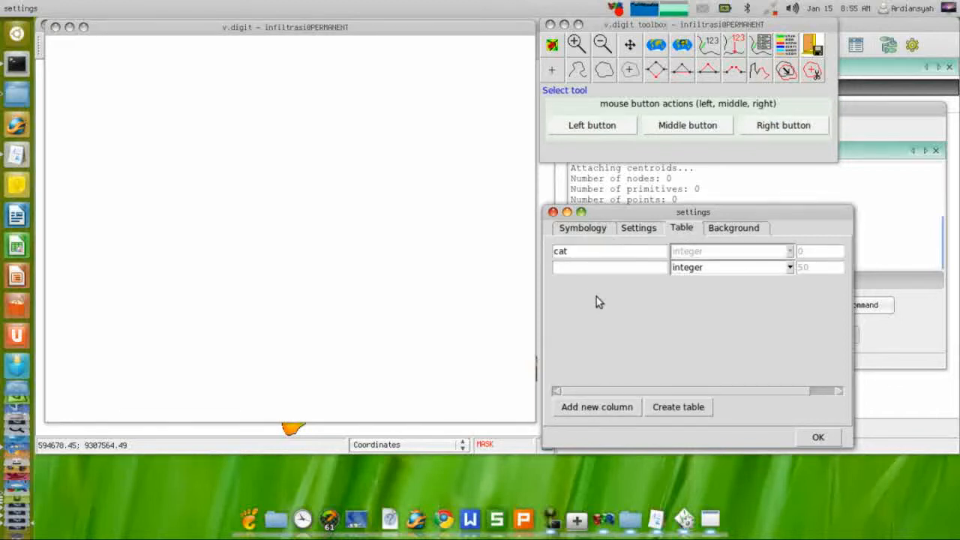
pyautogui.click(591, 268)
pyautogui.click(792, 271)
pyautogui.click(715, 291)
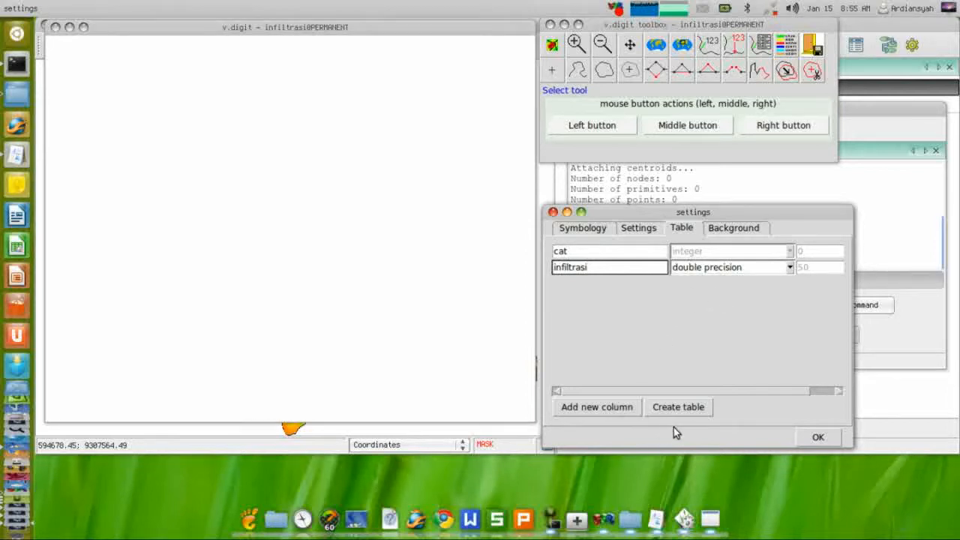
pyautogui.click(695, 409)
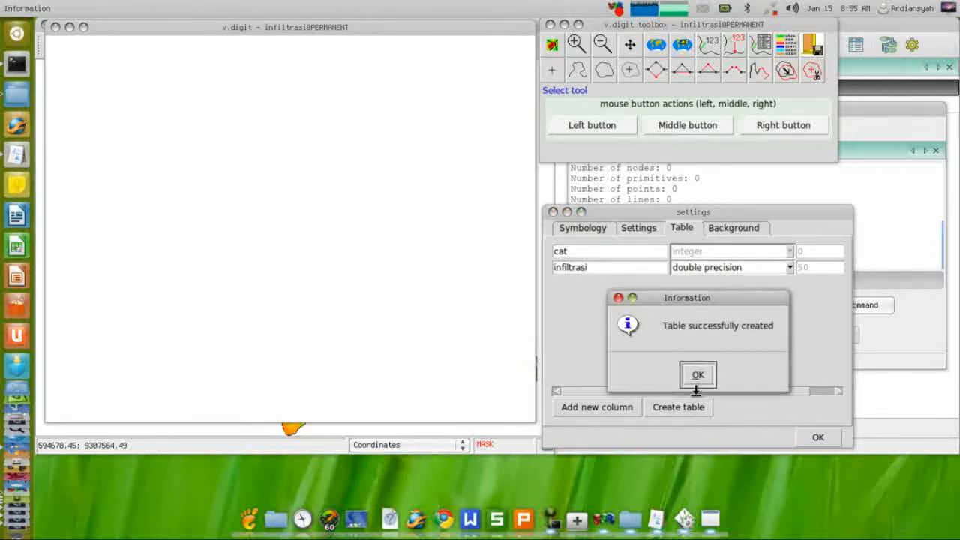
pyautogui.click(695, 376)
pyautogui.click(728, 230)
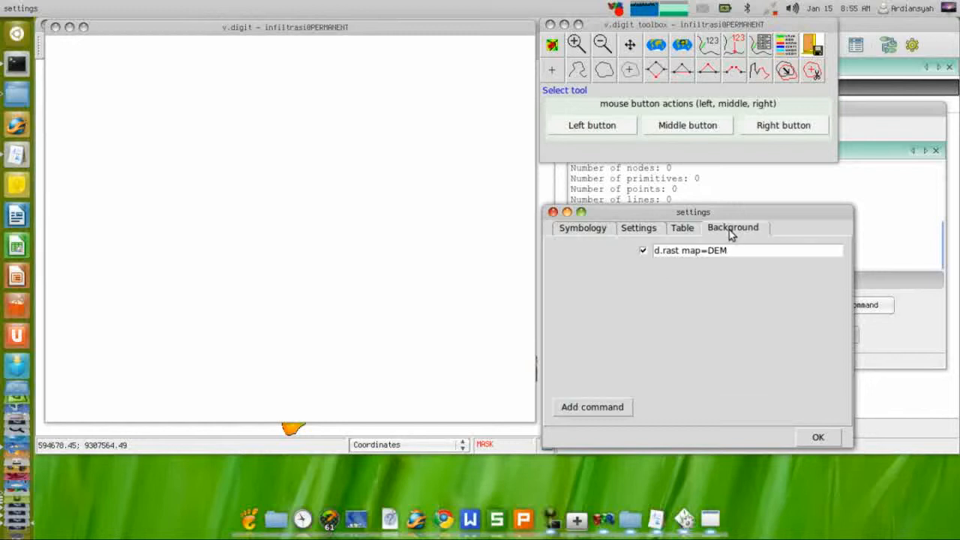
pyautogui.click(814, 439)
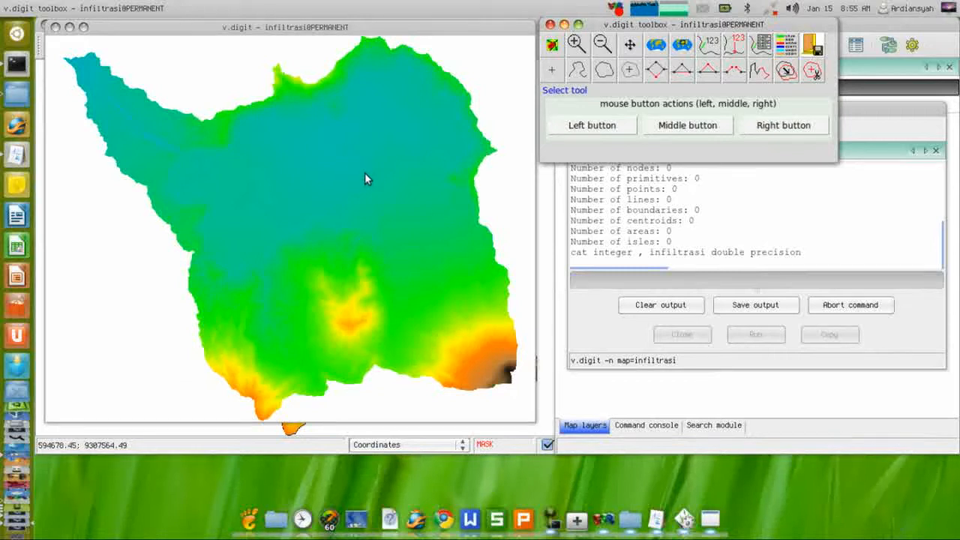
# Digitize a point in the northeastern part of the watershed and submit its infiltrasi value as 5.3
pyautogui.click(552, 75)
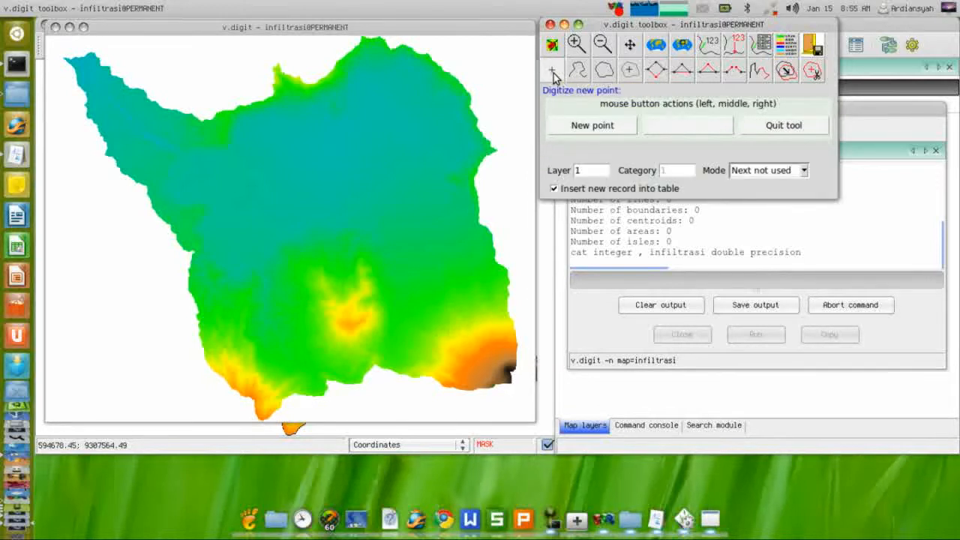
pyautogui.click(434, 160)
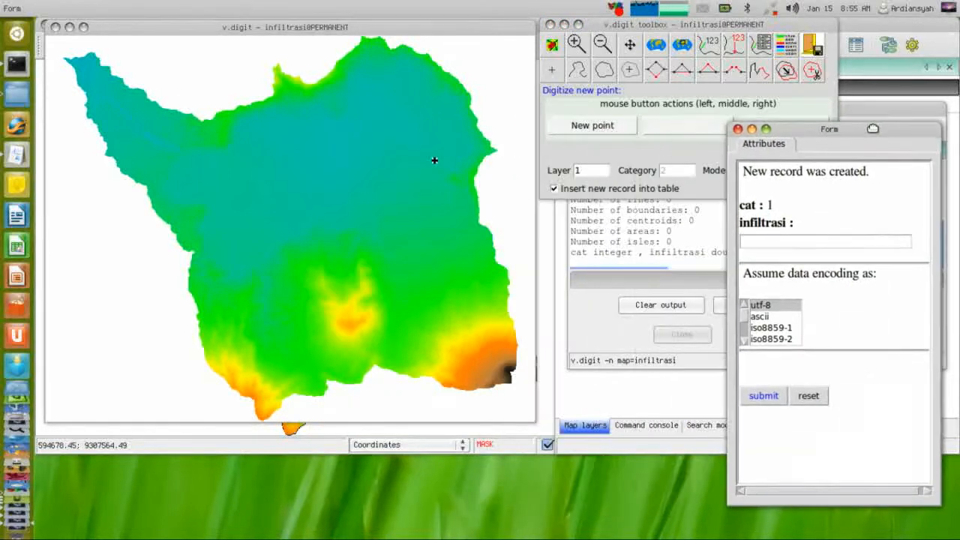
pyautogui.click(799, 240)
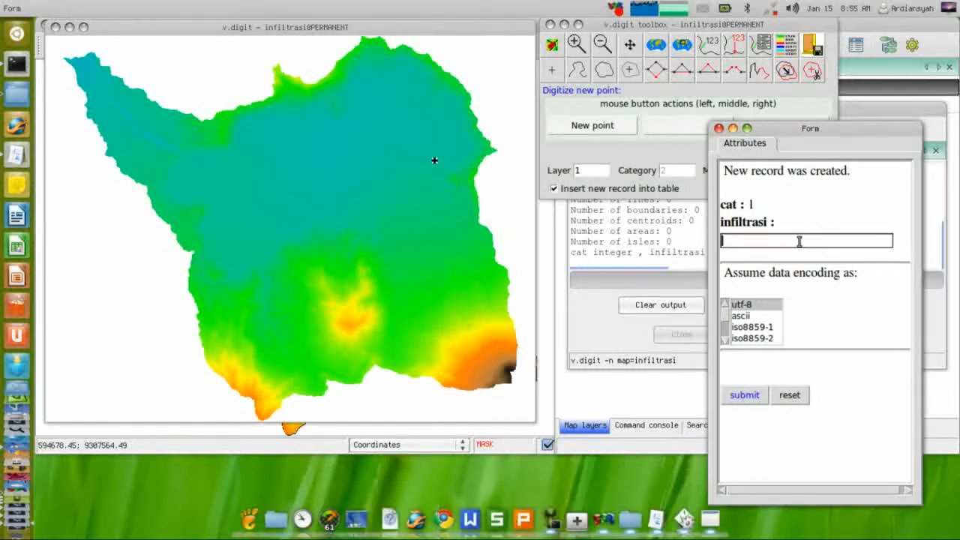
pyautogui.write('5.3')
pyautogui.click(744, 394)
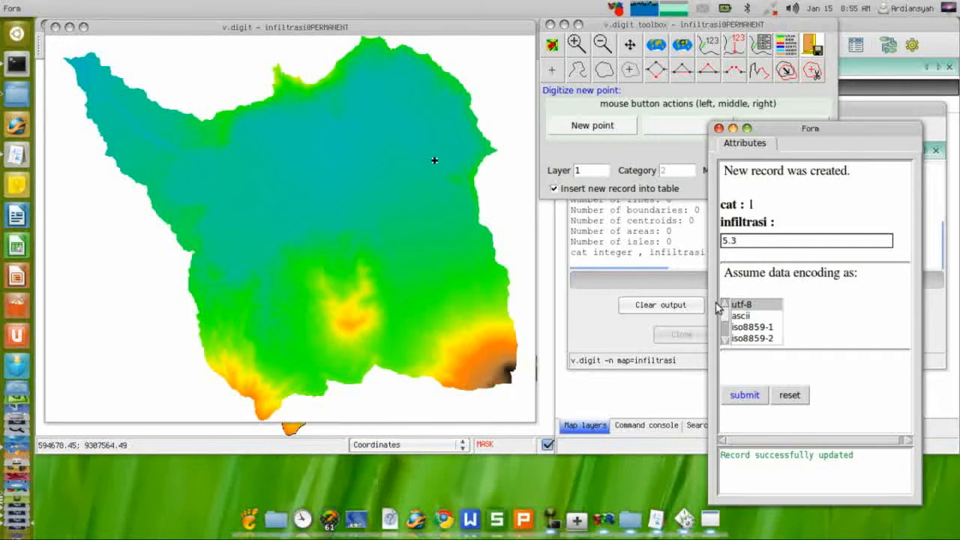
# Digitize a second point just north of the first and submit its infiltrasi value as 3.4
pyautogui.click(430, 112)
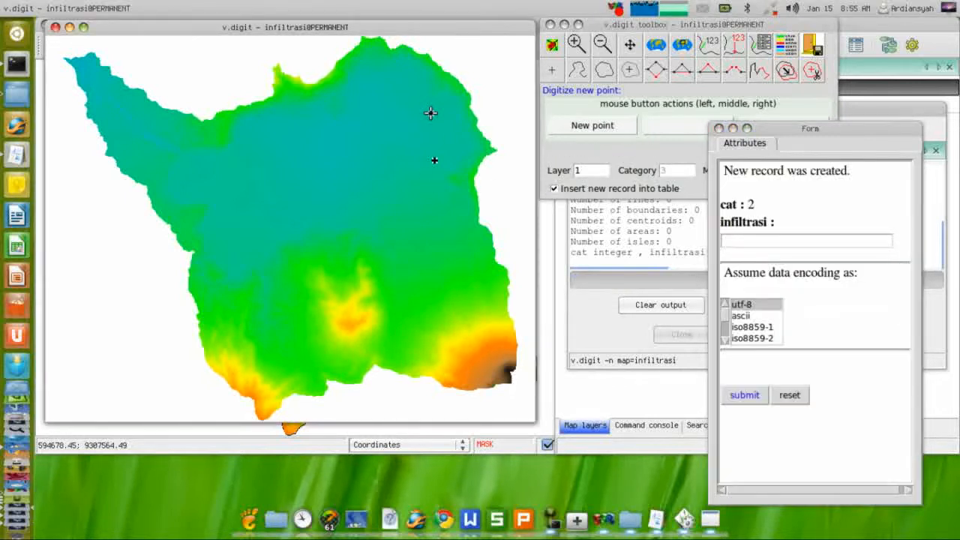
pyautogui.click(730, 239)
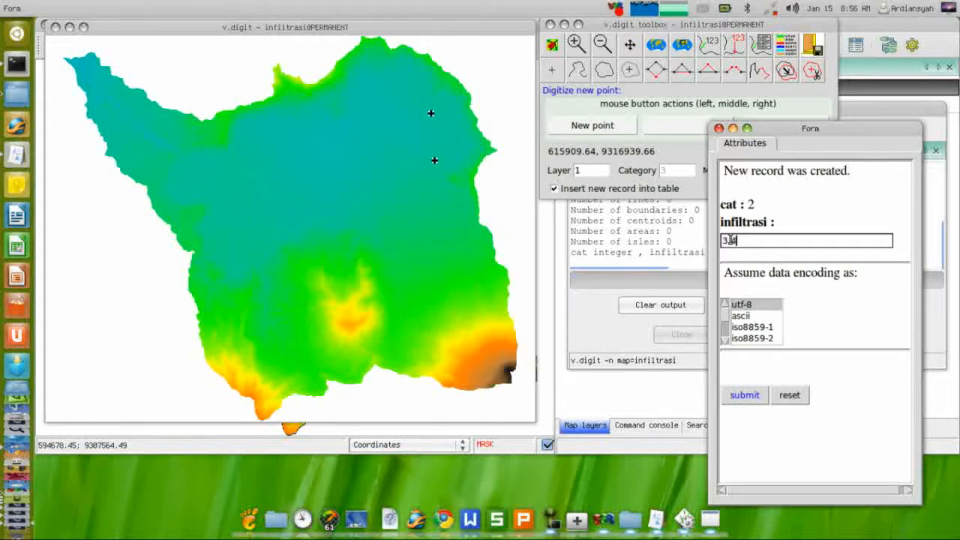
pyautogui.click(741, 394)
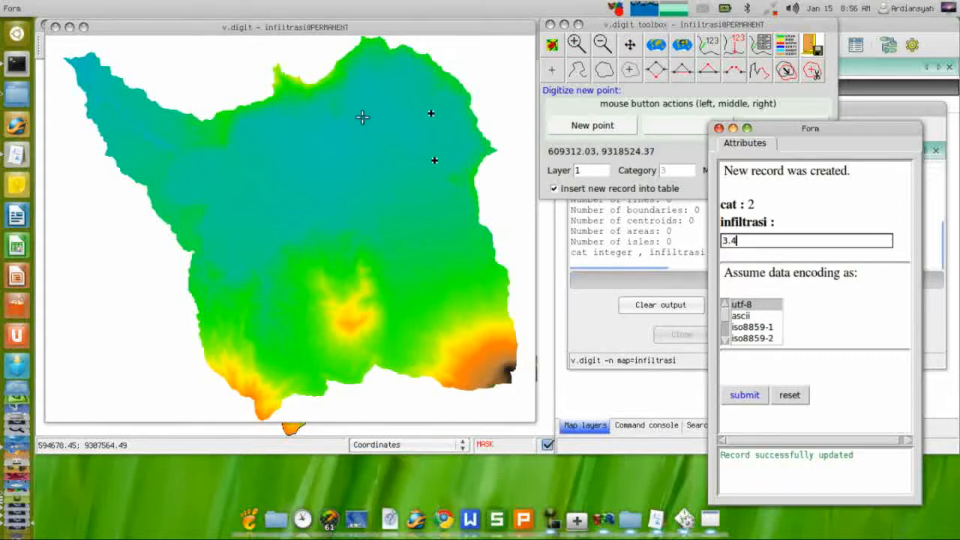
# Digitize two neighbouring points in the southeastern part of the watershed, submitting infiltrasi 35.2 for the eastern one and 54 for the western one
pyautogui.click(457, 273)
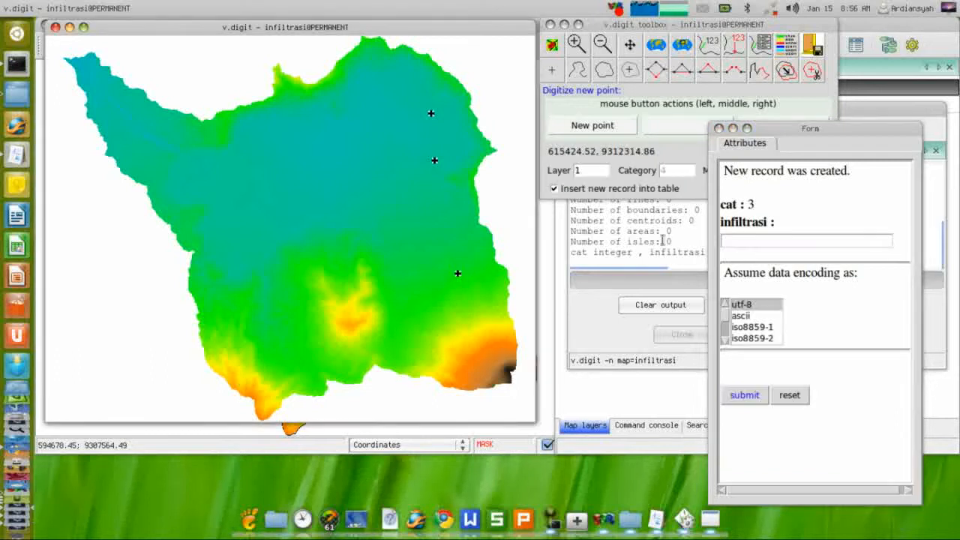
pyautogui.click(734, 239)
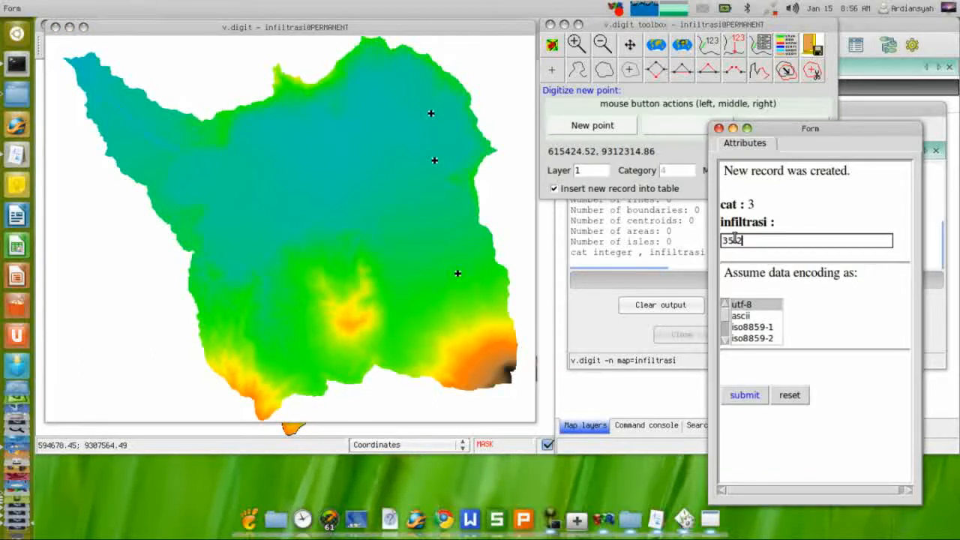
pyautogui.click(746, 394)
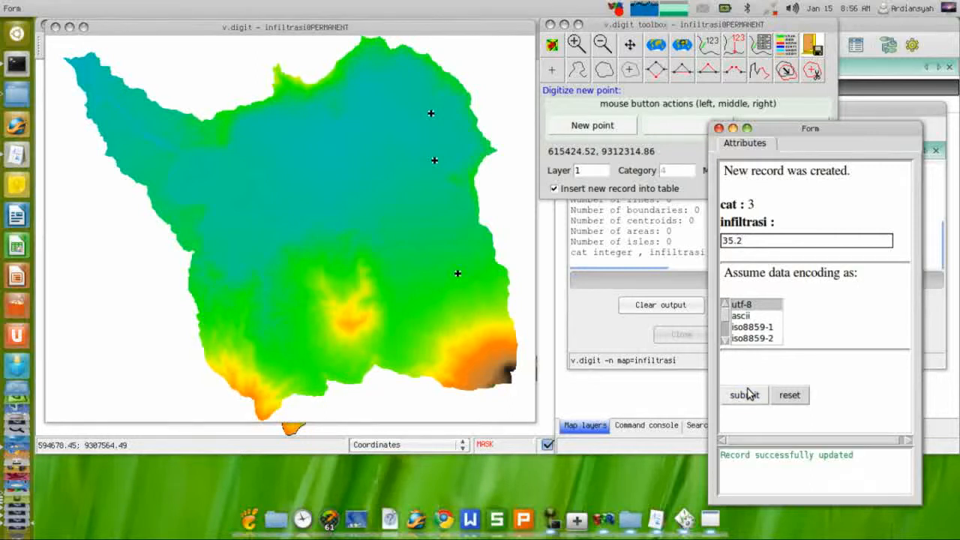
pyautogui.click(413, 269)
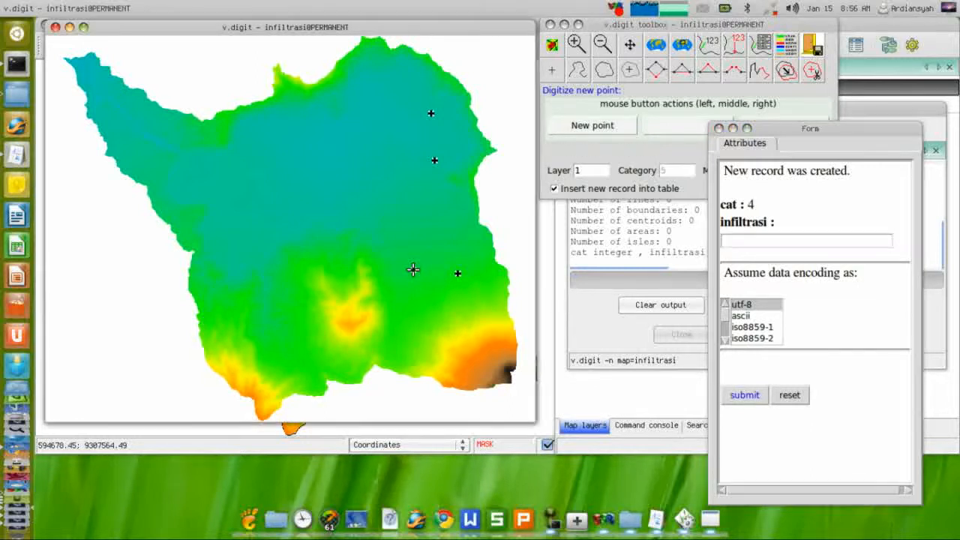
pyautogui.click(797, 241)
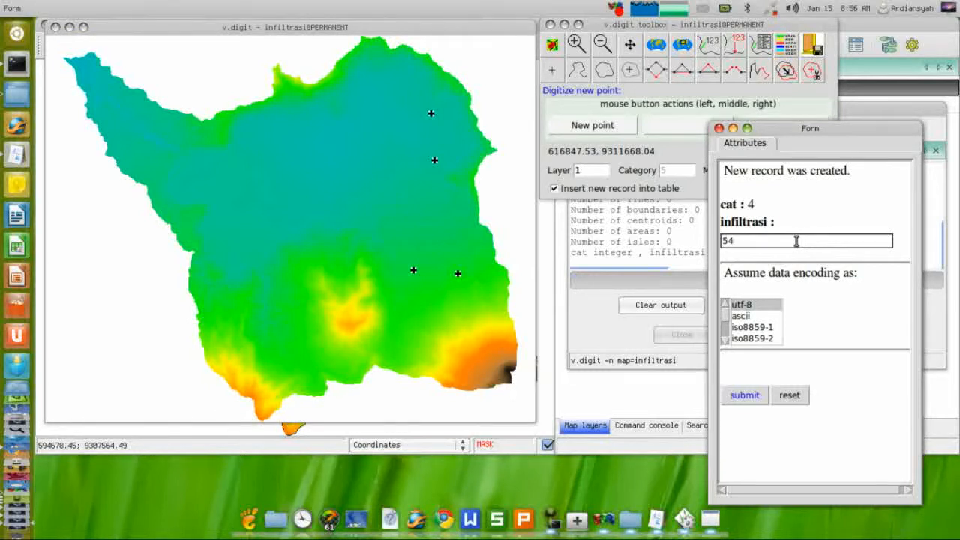
pyautogui.click(746, 394)
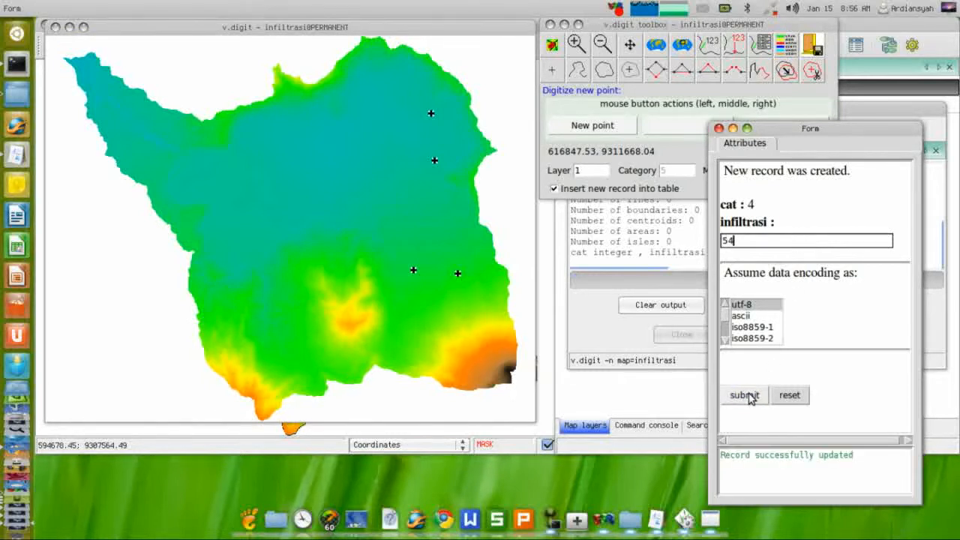
# Digitize a point at the watershed's centre with infiltrasi 5.2 and another in its north-central part with 2.6, submitting each record
pyautogui.click(348, 201)
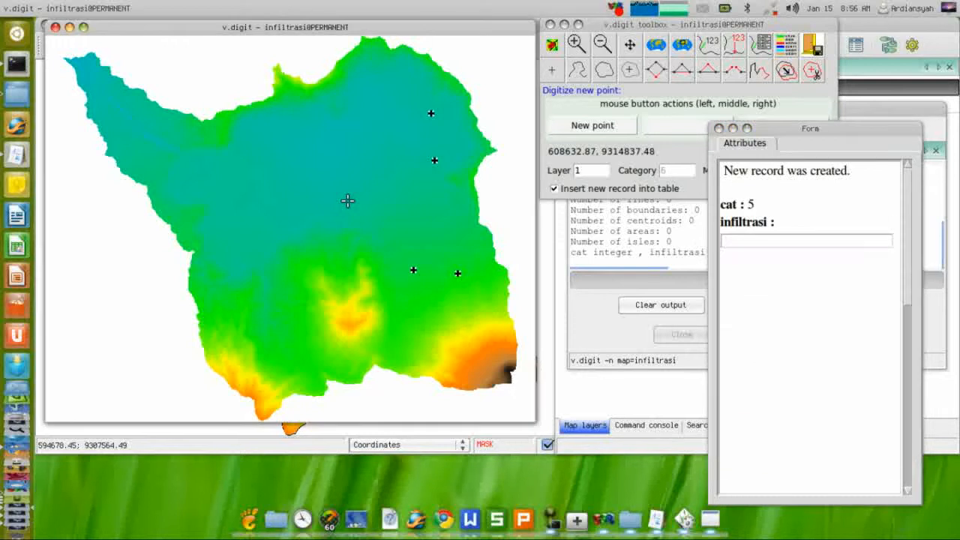
pyautogui.click(742, 243)
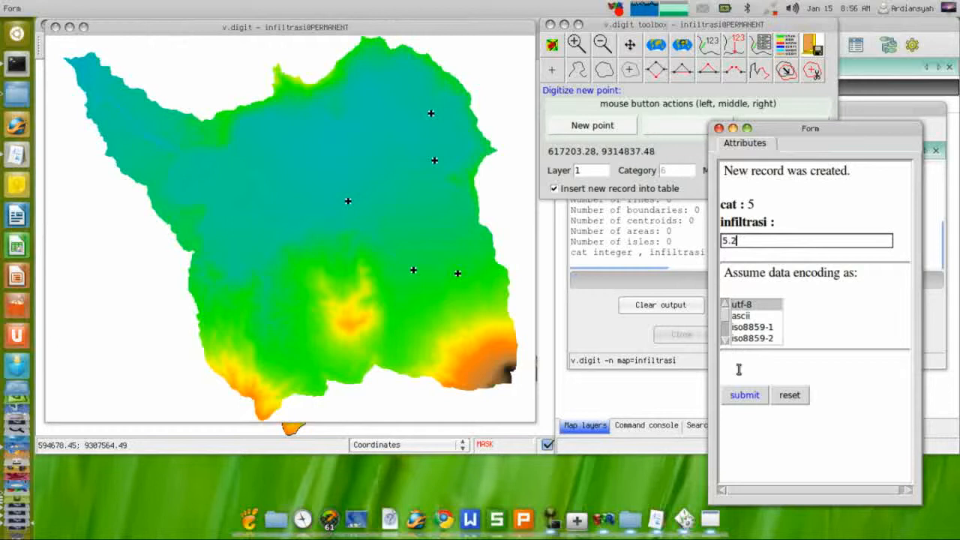
pyautogui.click(742, 395)
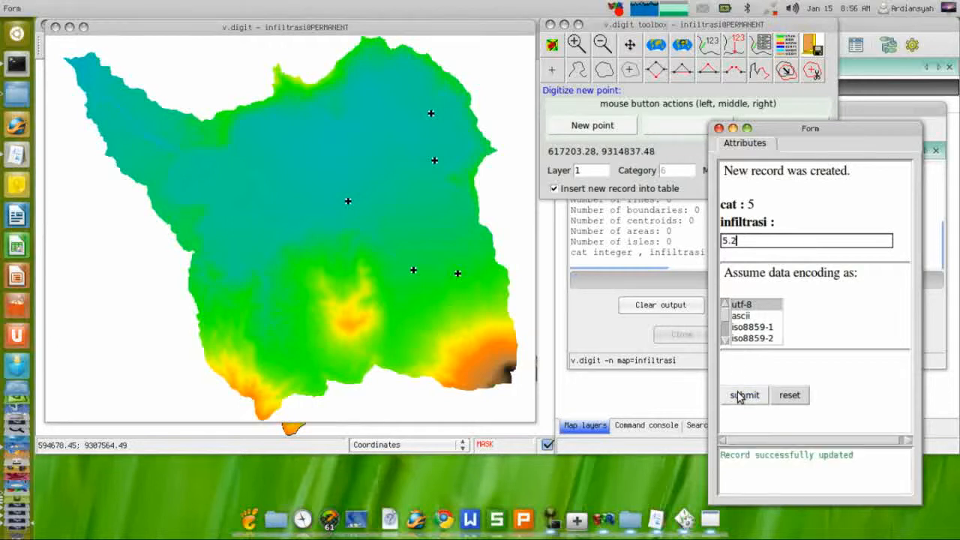
pyautogui.click(316, 125)
pyautogui.click(768, 239)
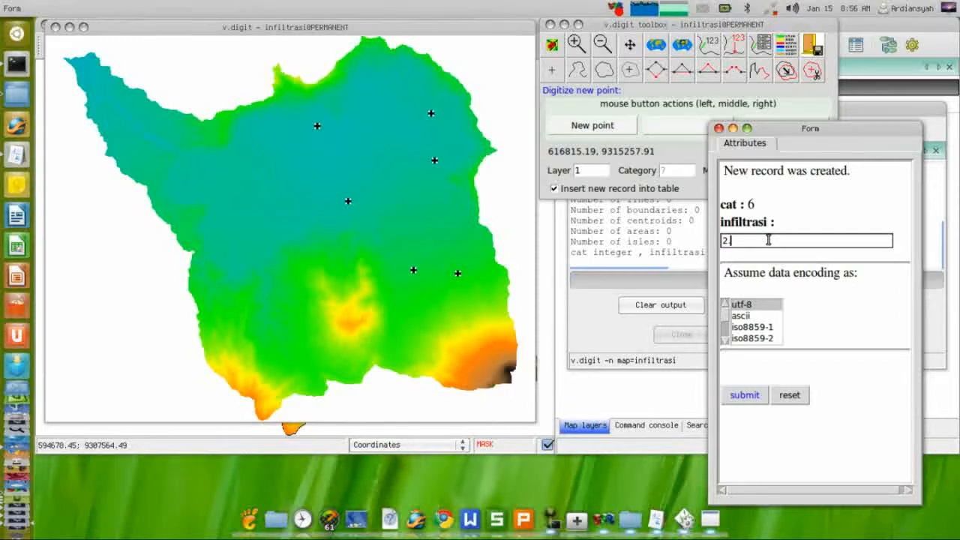
pyautogui.click(743, 395)
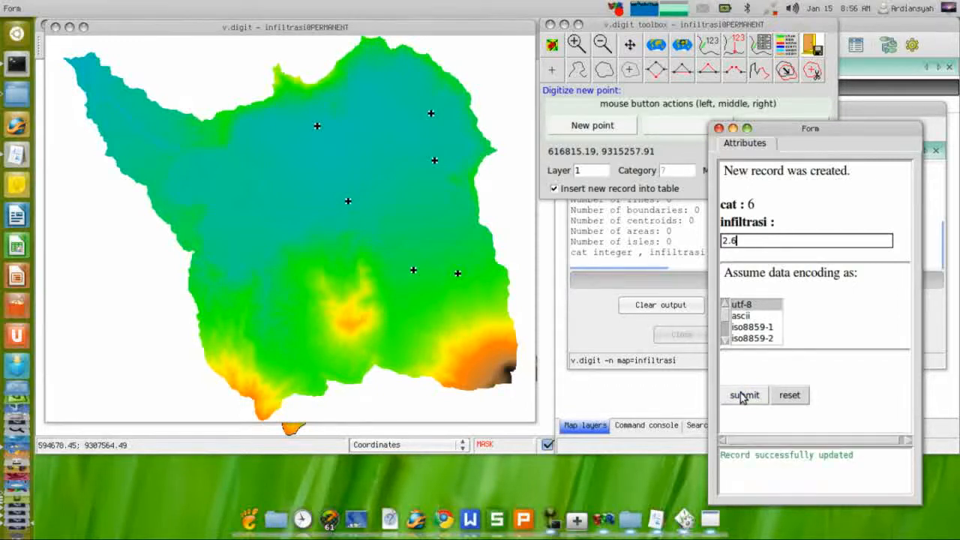
# Digitize a point just west of the central one with infiltrasi 4.9 and another west of the southeastern peak with 33.5, submitting each record
pyautogui.click(290, 202)
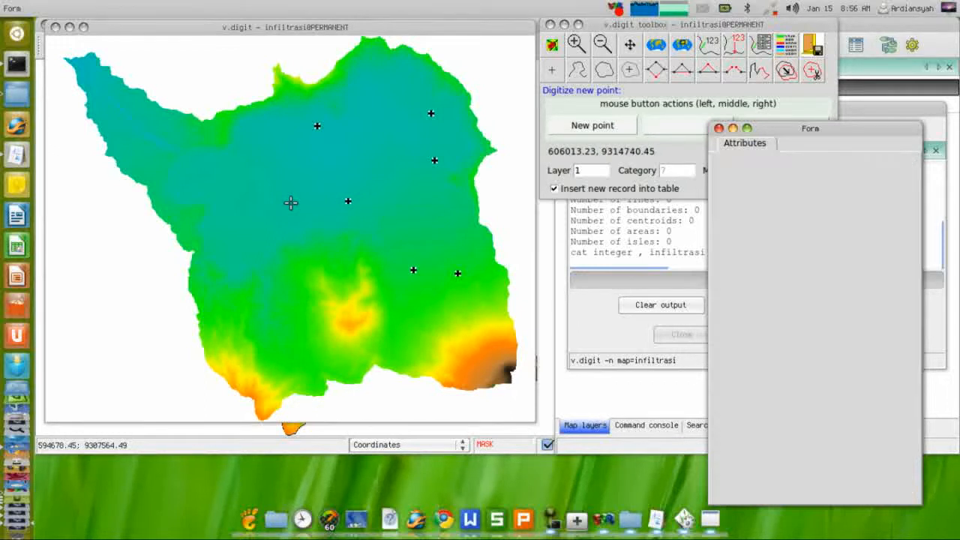
pyautogui.click(749, 241)
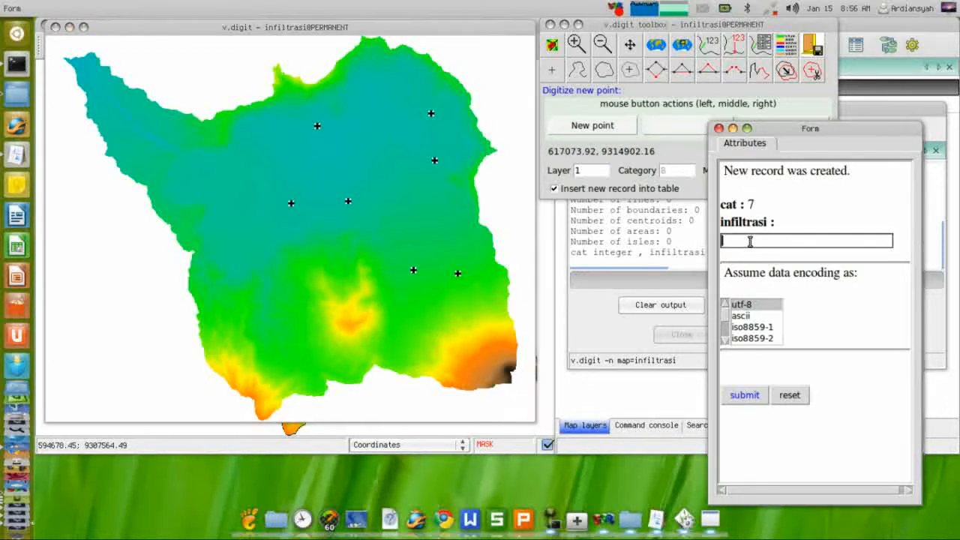
pyautogui.click(732, 397)
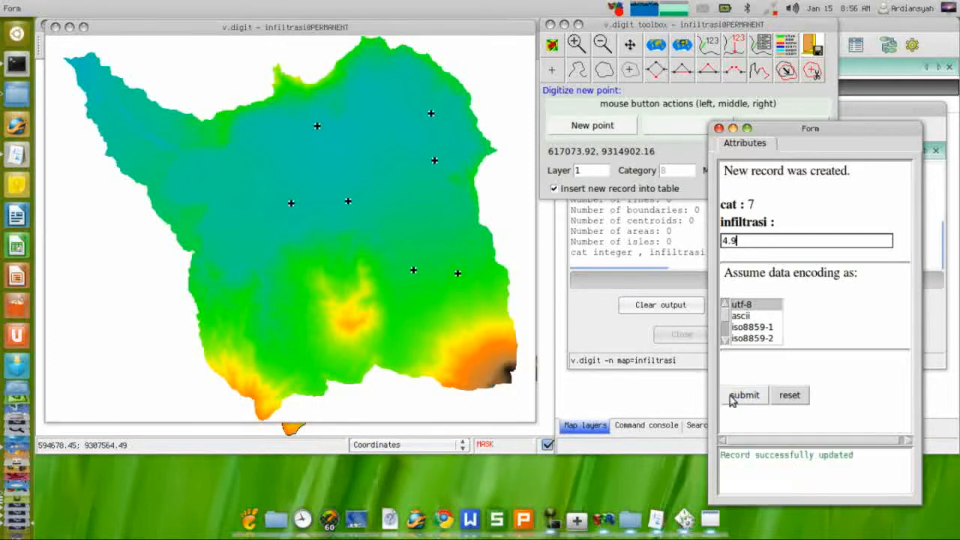
pyautogui.click(410, 336)
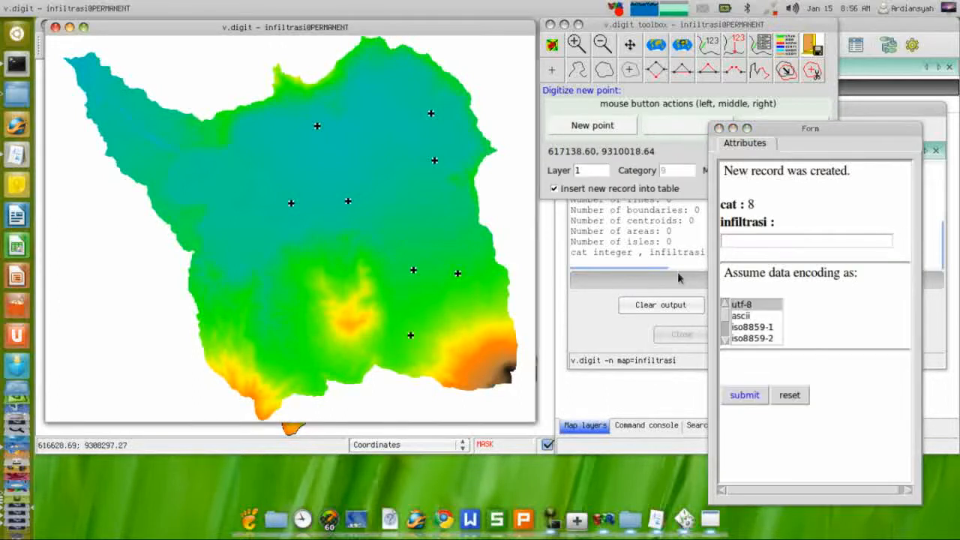
pyautogui.click(817, 237)
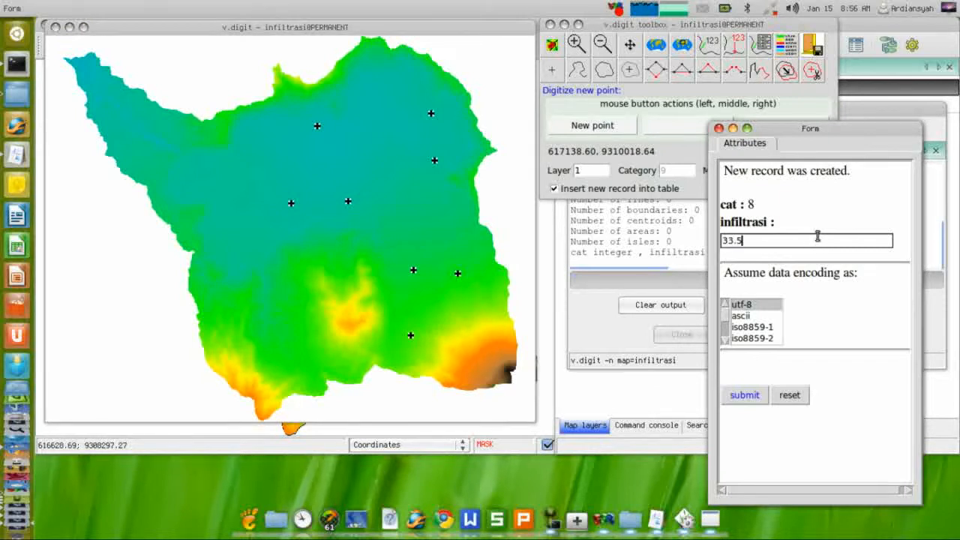
pyautogui.click(744, 396)
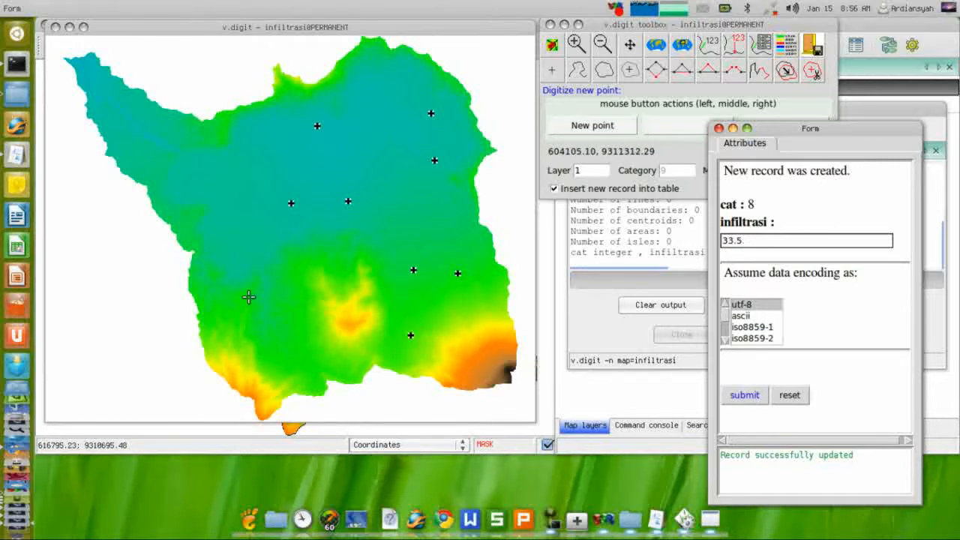
# Digitize a point west of the southern yellow hill with infiltrasi 58 and another near the western edge with 4.2, submitting each record
pyautogui.click(285, 325)
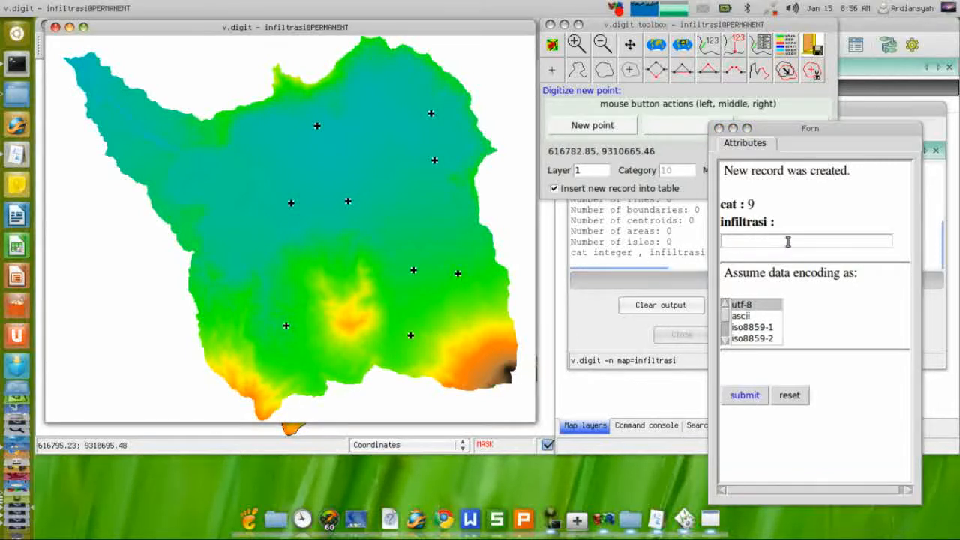
pyautogui.click(788, 241)
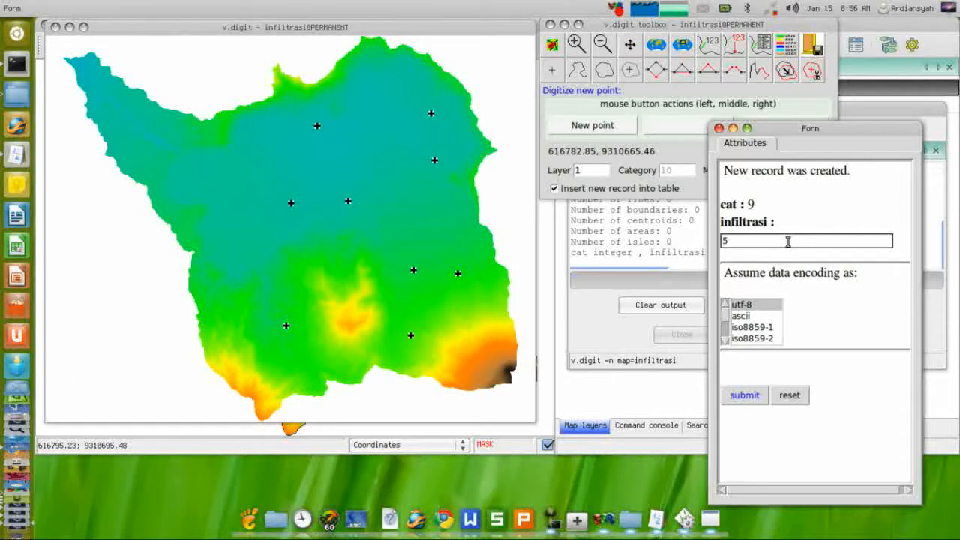
pyautogui.write('58')
pyautogui.click(735, 401)
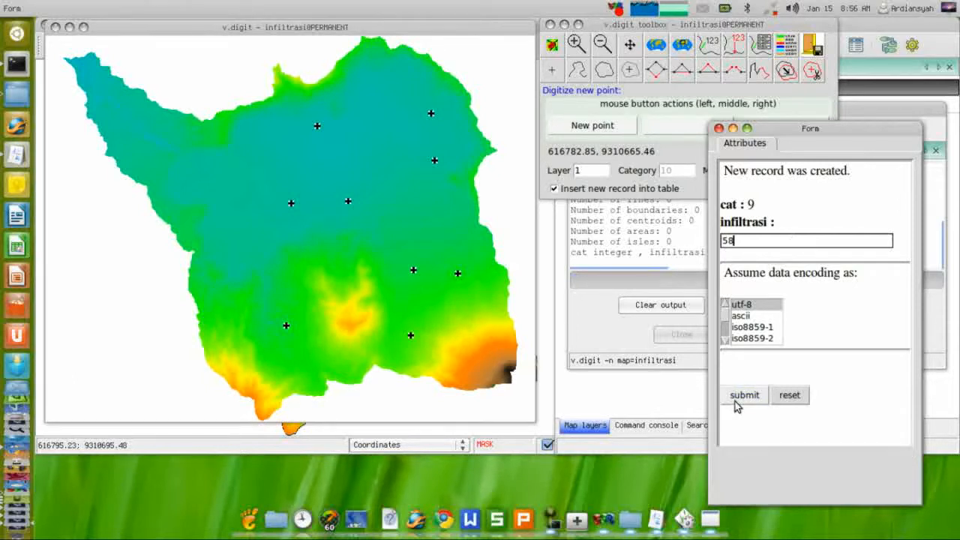
pyautogui.click(230, 238)
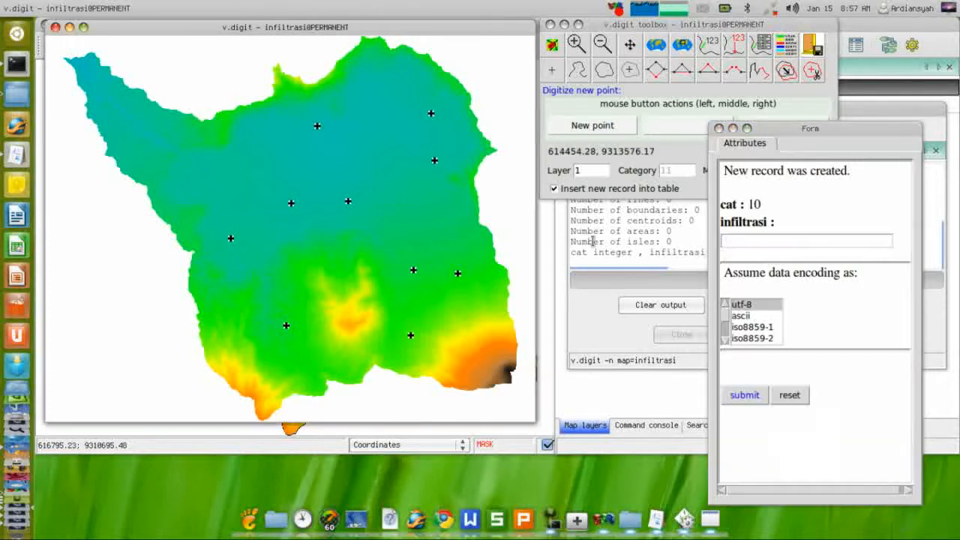
pyautogui.click(773, 242)
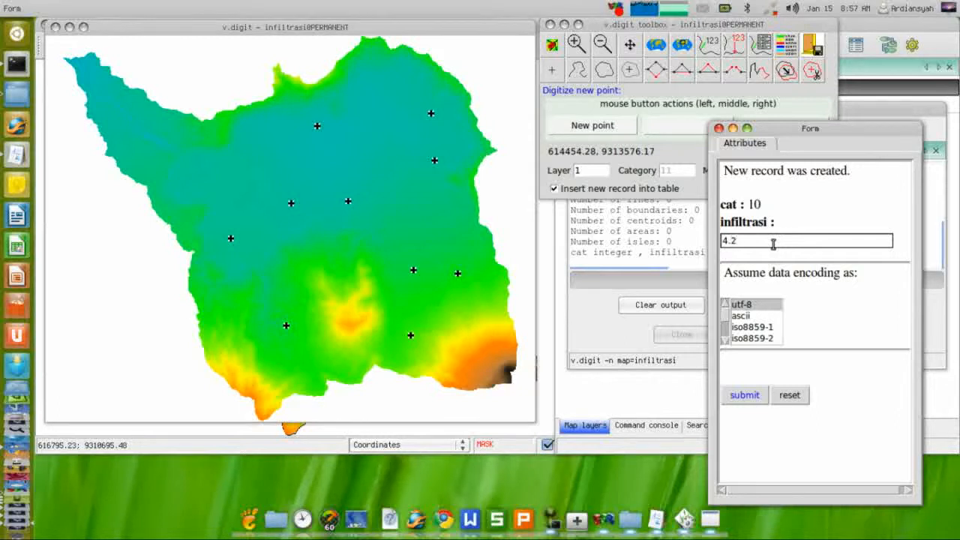
pyautogui.click(746, 398)
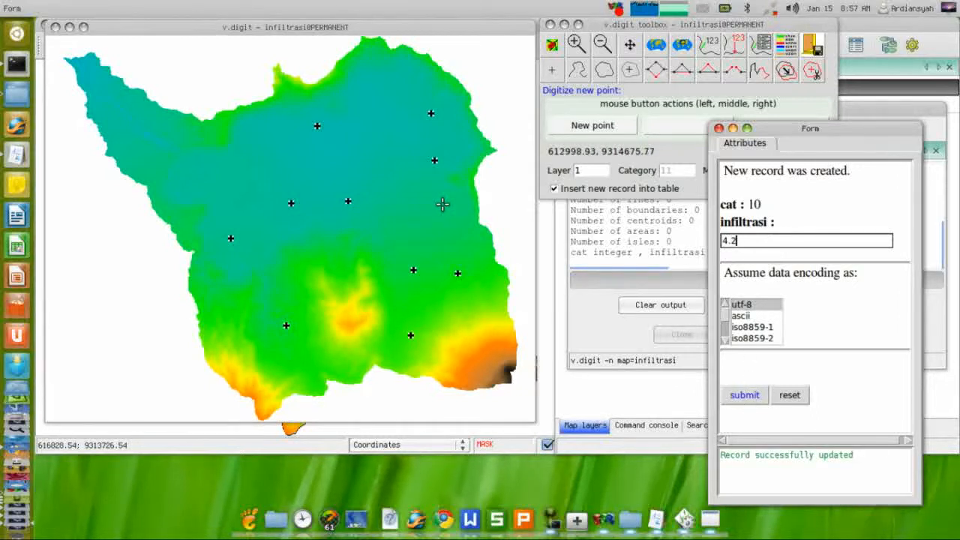
# Digitize a point near the northwestern edge with infiltrasi 18 and another in the northwestern arm with 26, submitting each record
pyautogui.click(200, 137)
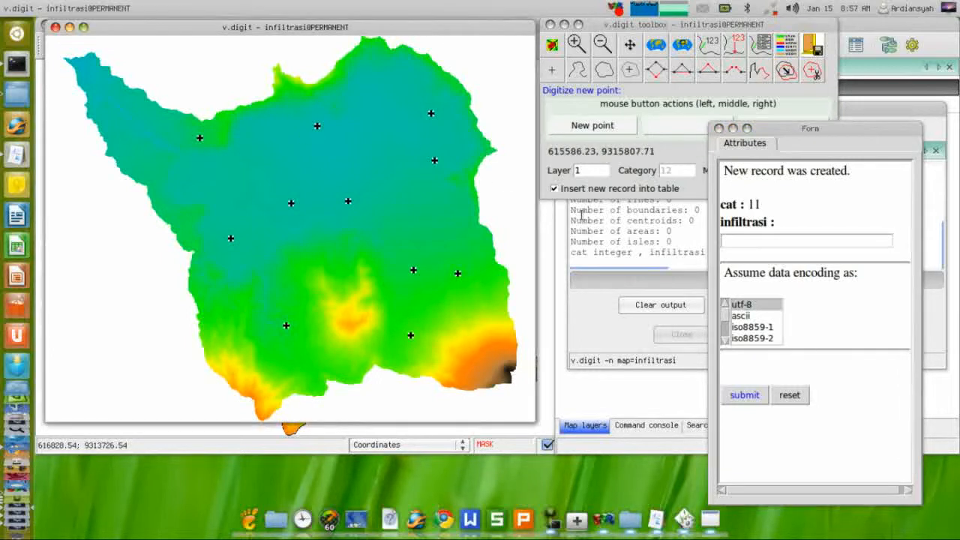
pyautogui.click(731, 239)
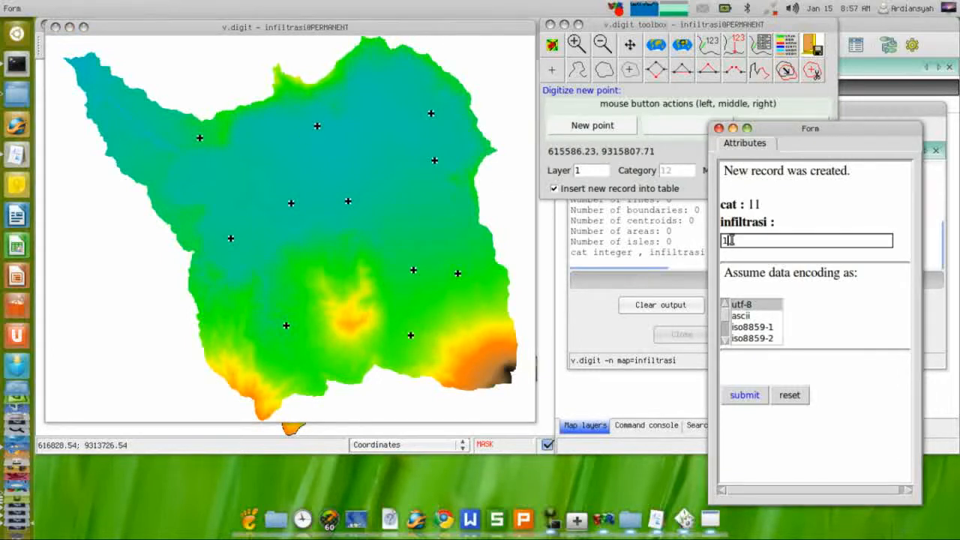
pyautogui.click(747, 395)
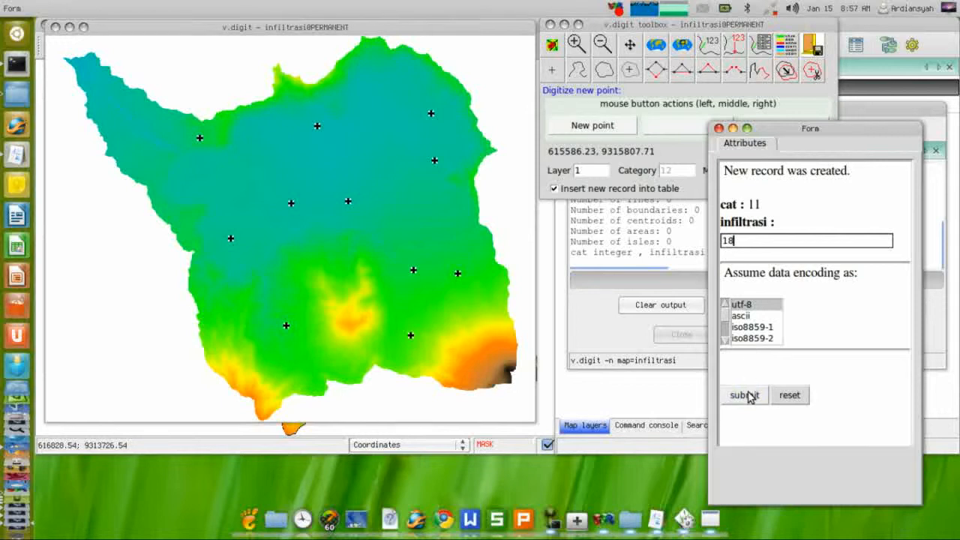
pyautogui.click(152, 160)
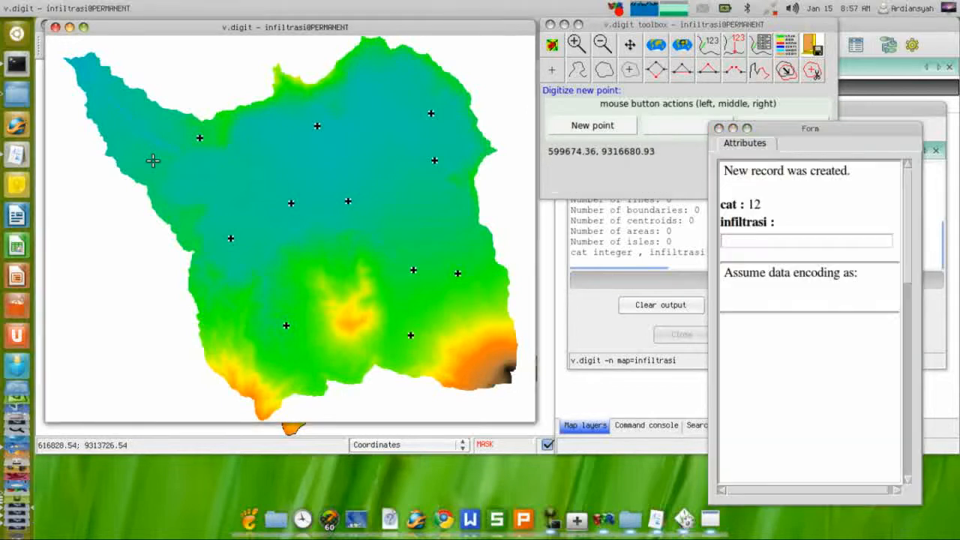
pyautogui.click(798, 238)
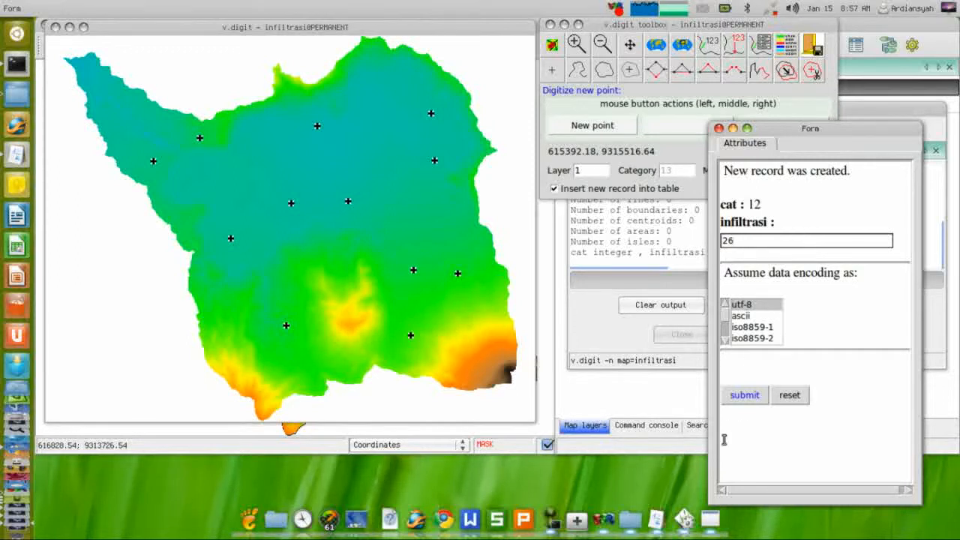
pyautogui.click(746, 396)
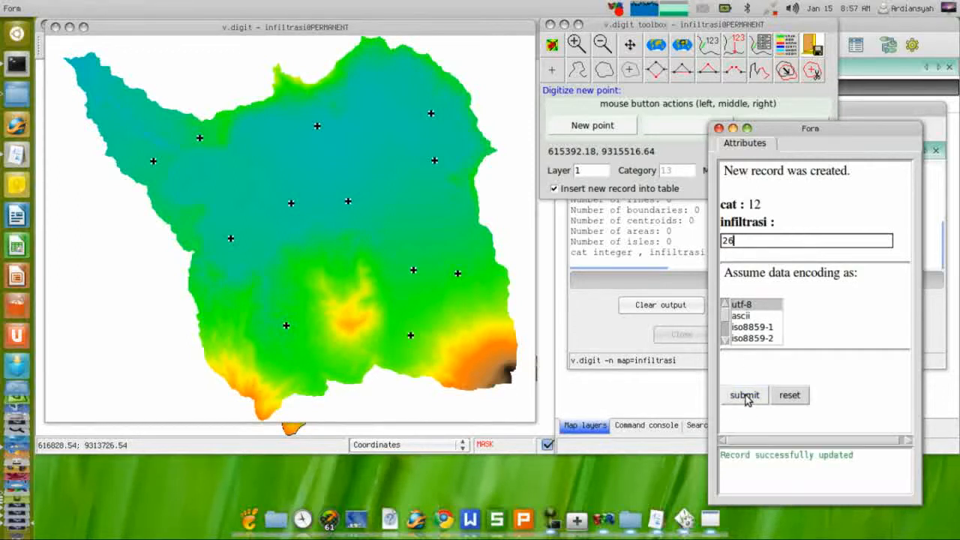
# Digitize a point near the watershed's southern edge and submit its infiltrasi value as 39
pyautogui.click(316, 360)
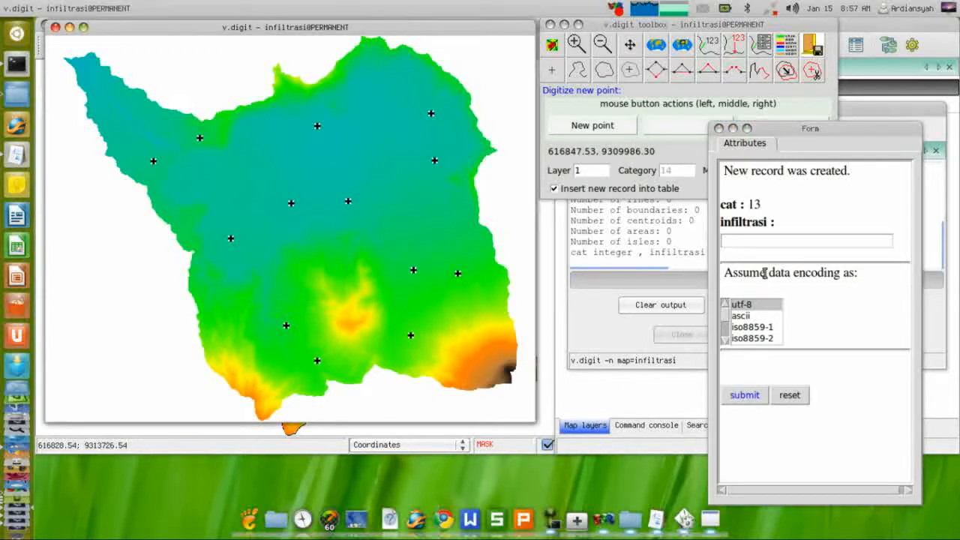
pyautogui.click(807, 241)
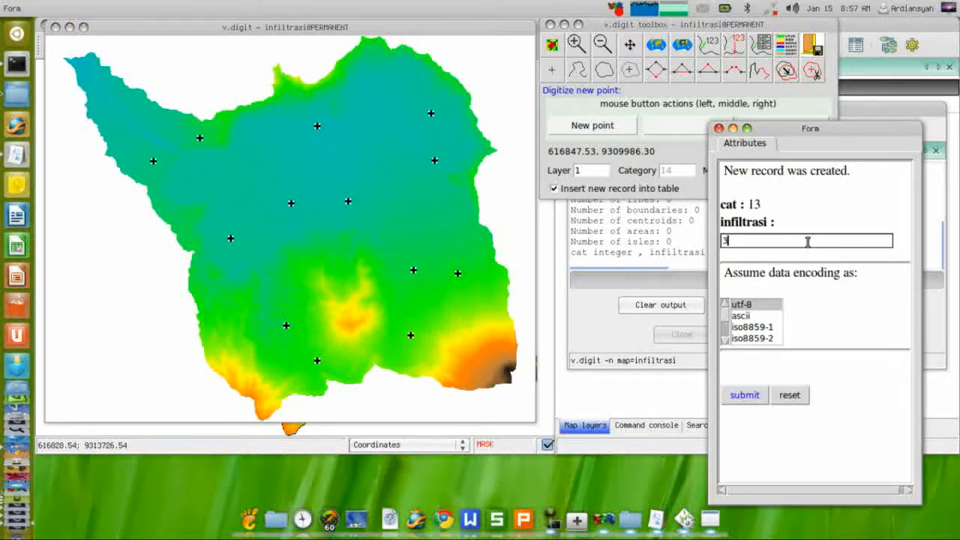
pyautogui.click(747, 394)
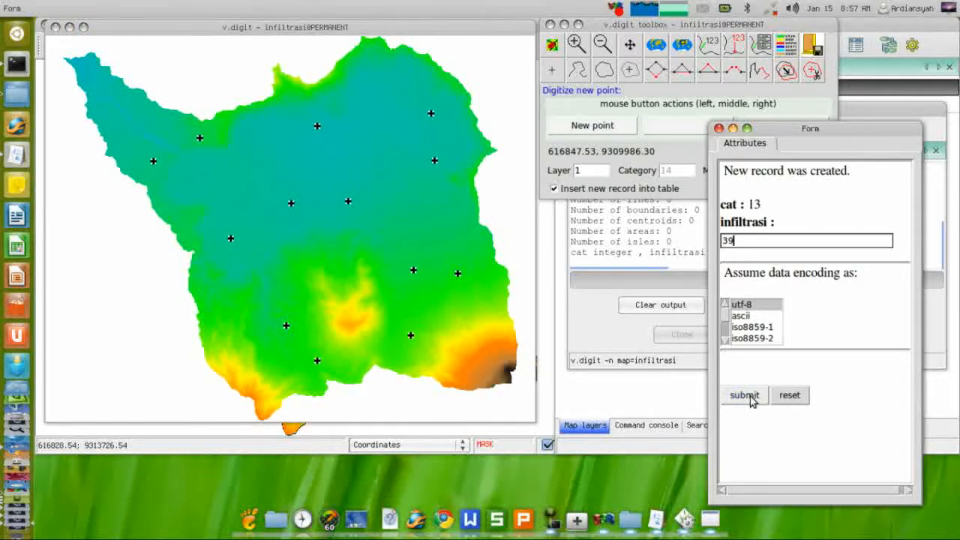
# Digitize a point in the northwestern interior, submit its infiltrasi value as 2.8, and close the attribute form
pyautogui.click(250, 160)
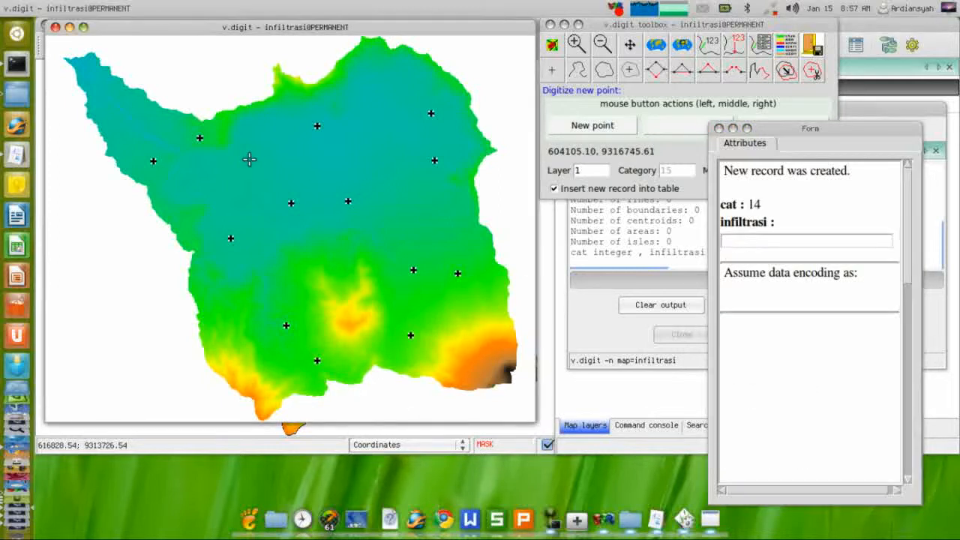
pyautogui.click(734, 239)
pyautogui.write('2.8')
pyautogui.click(742, 395)
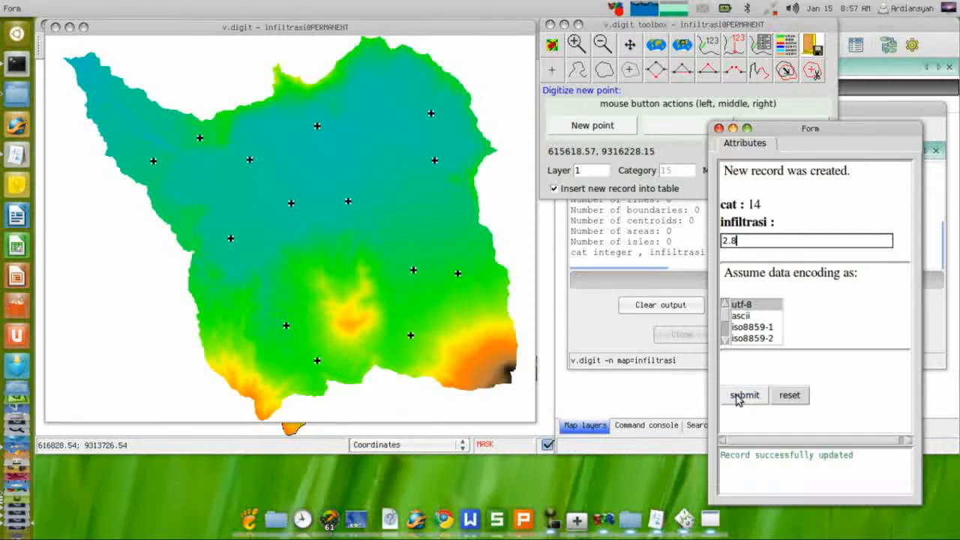
pyautogui.click(718, 129)
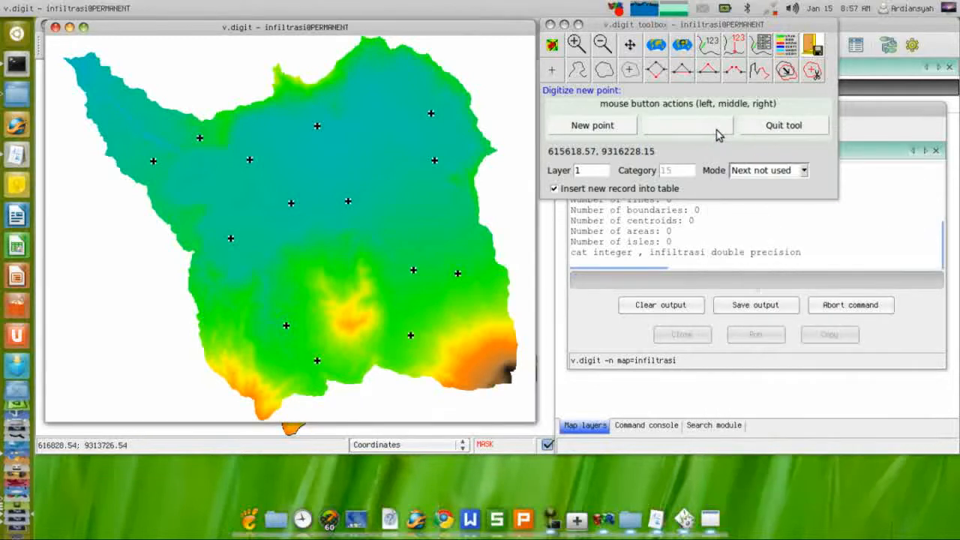
# End the digitizing session, close the v.digit dialog, and add the infiltrasi vector map as a display layer
pyautogui.click(551, 25)
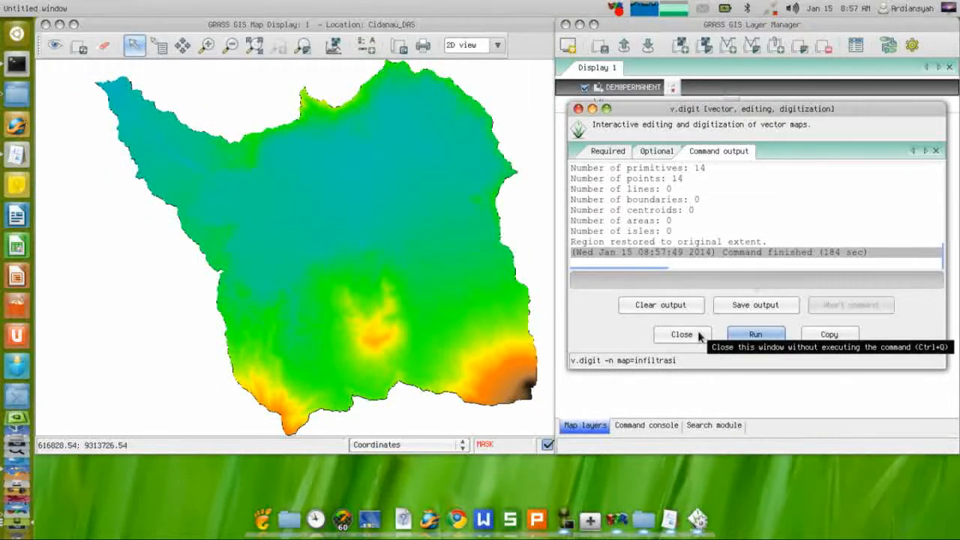
pyautogui.click(682, 335)
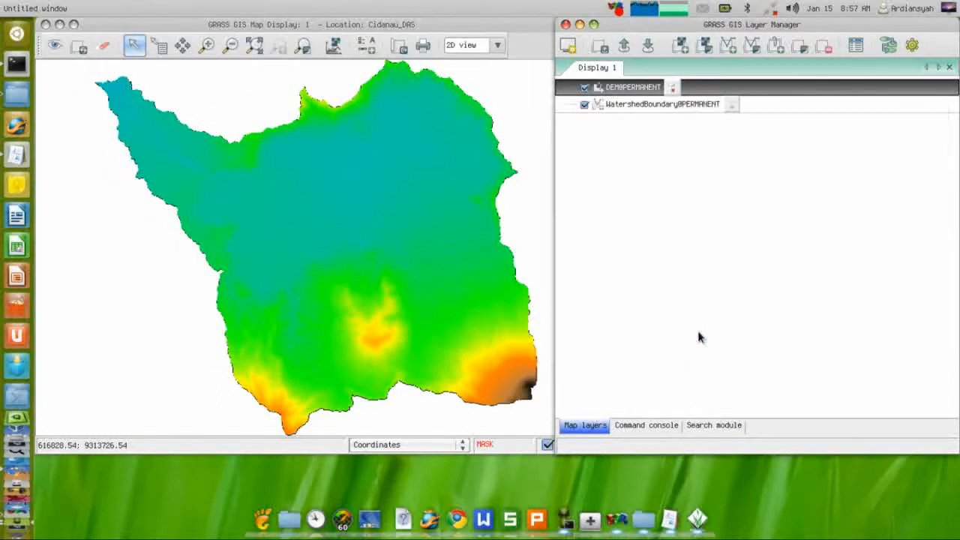
pyautogui.click(733, 48)
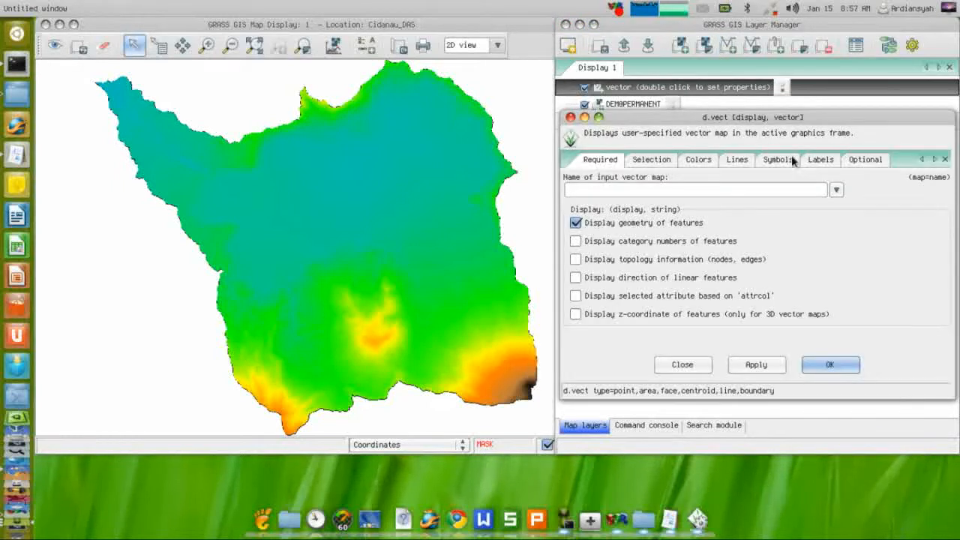
pyautogui.click(836, 192)
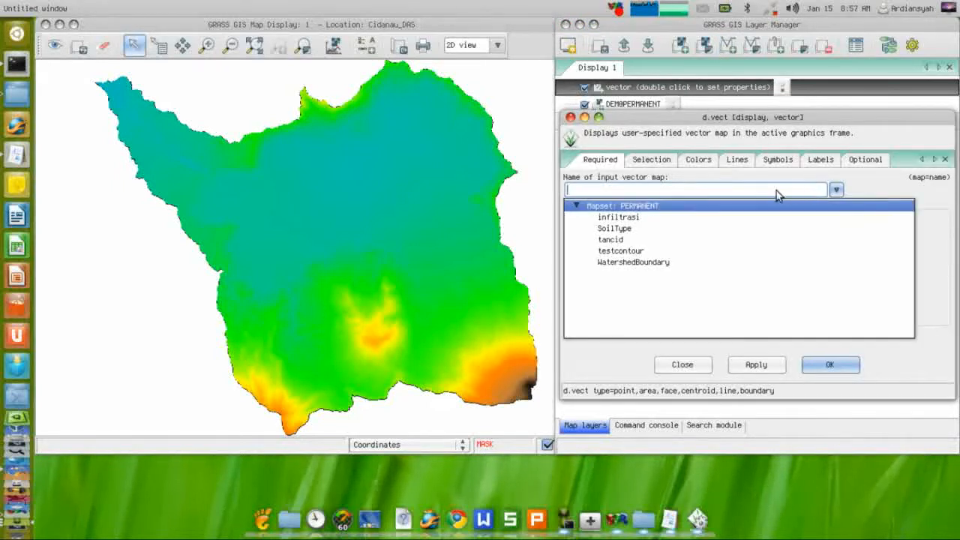
pyautogui.click(624, 217)
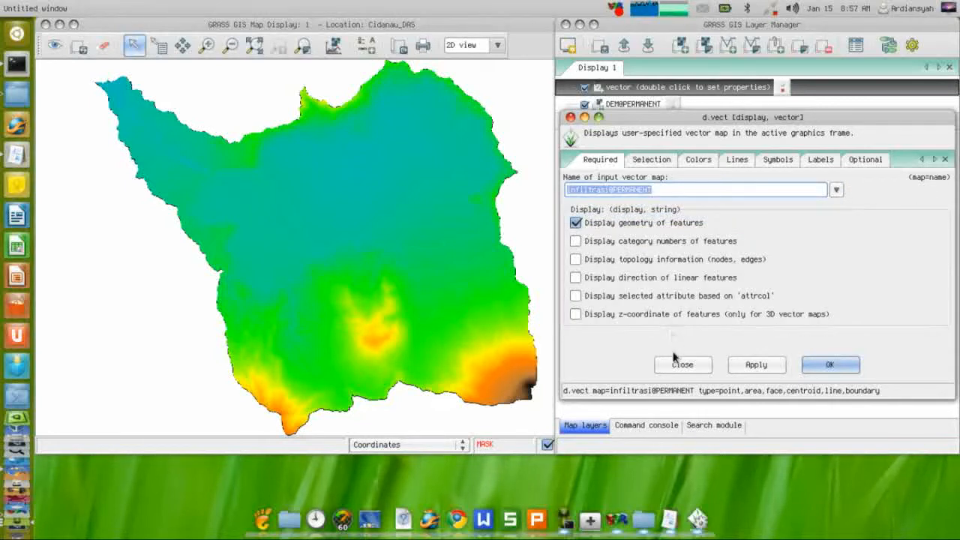
pyautogui.click(778, 365)
pyautogui.click(822, 367)
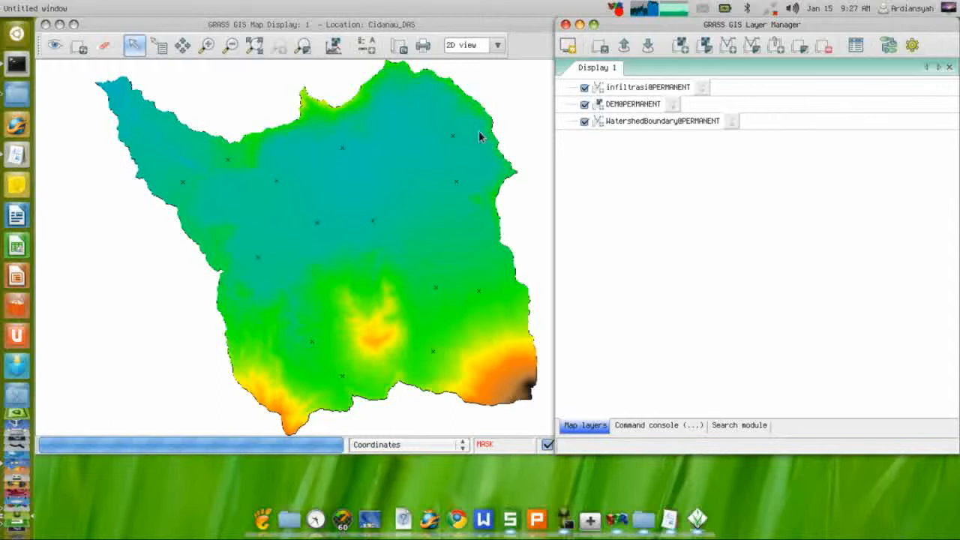
# Set up an IDW surface interpolation from vector points with infiltrasi as input and infiltrasi_spasial as the output raster
pyautogui.click(129, 9)
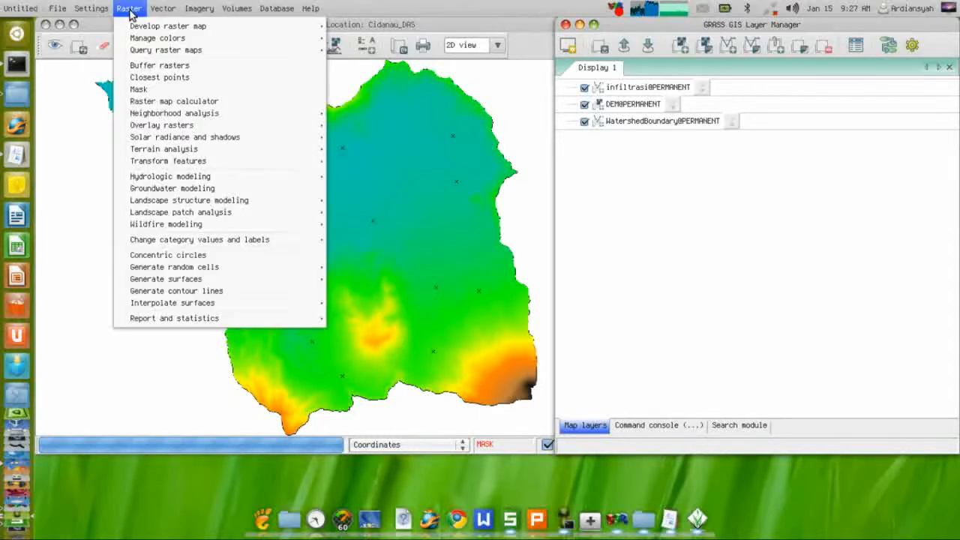
pyautogui.moveTo(175, 306)
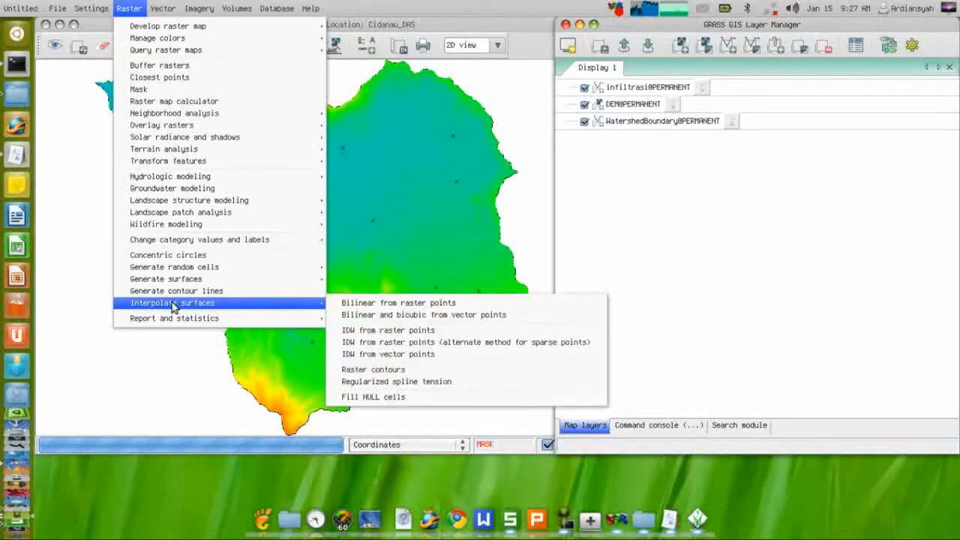
pyautogui.click(357, 354)
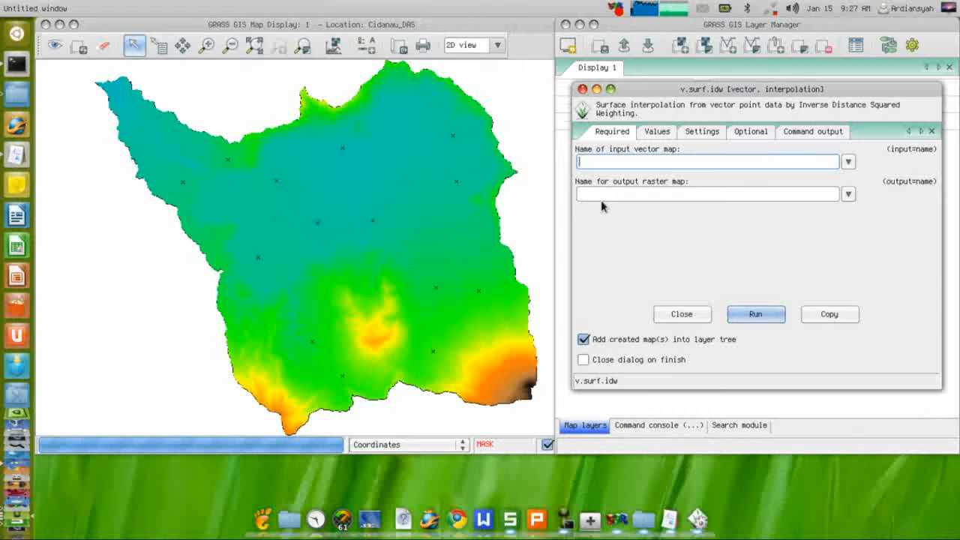
pyautogui.click(848, 163)
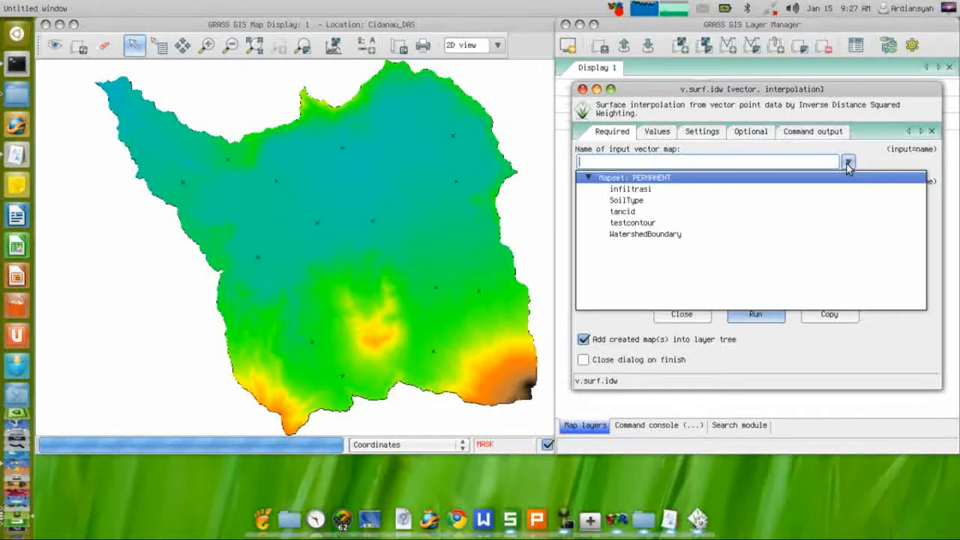
pyautogui.click(622, 190)
pyautogui.click(622, 193)
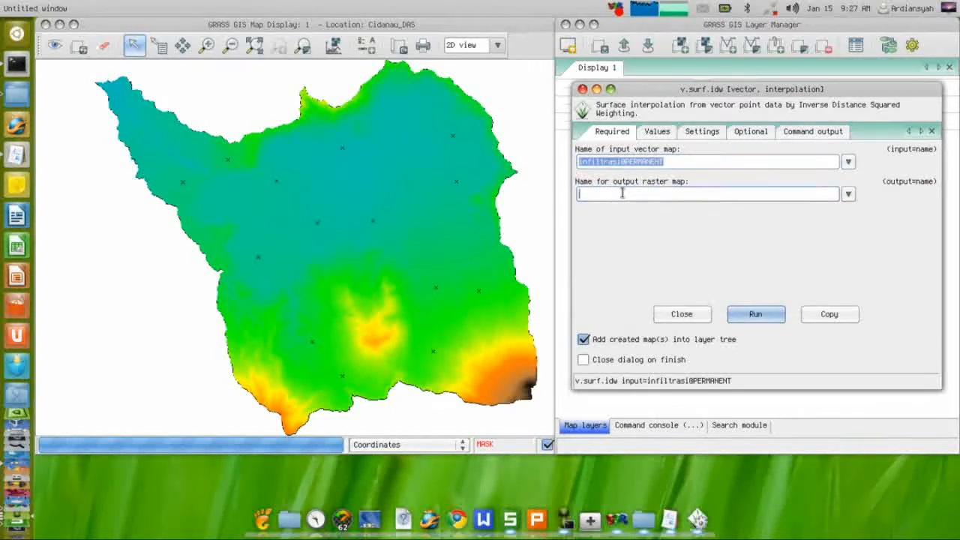
pyautogui.write('infiltrasi')
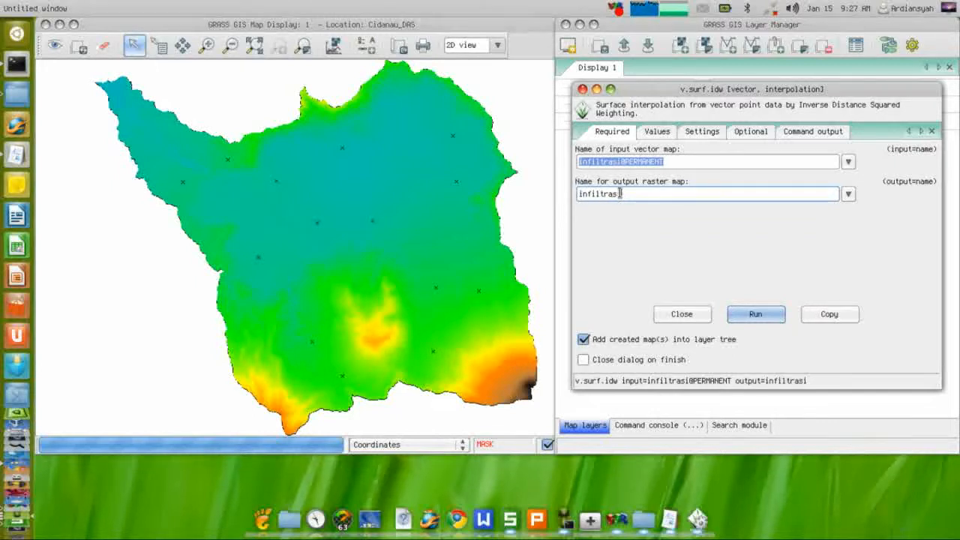
pyautogui.write('_spasial')
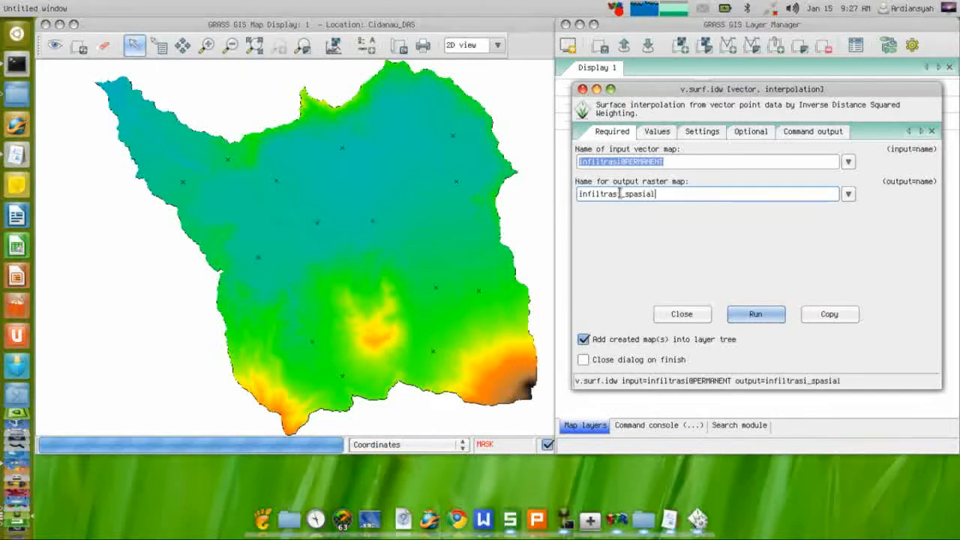
# Set infiltrasi as the attribute column to interpolate and allow output files to overwrite existing ones
pyautogui.click(657, 141)
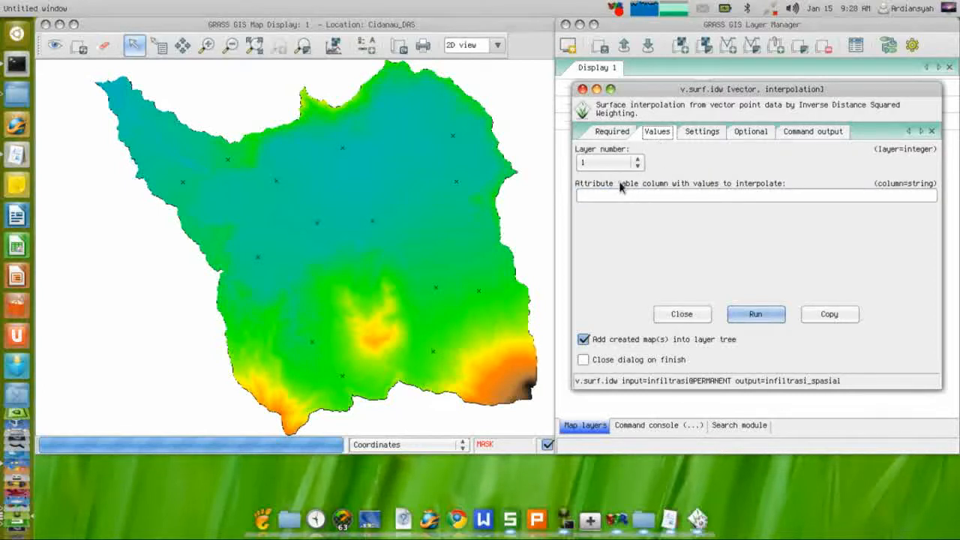
pyautogui.click(655, 194)
pyautogui.write('infiltrasi')
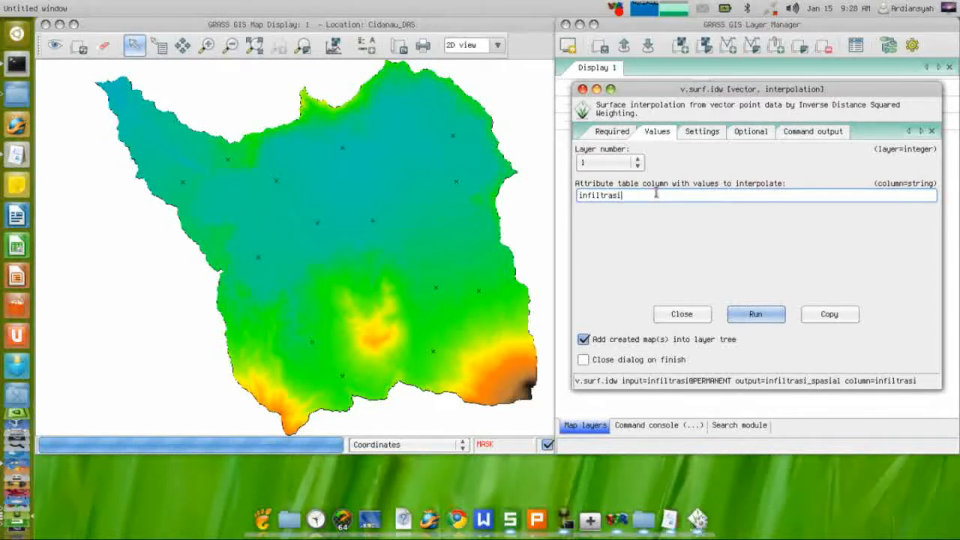
pyautogui.click(694, 133)
pyautogui.click(735, 134)
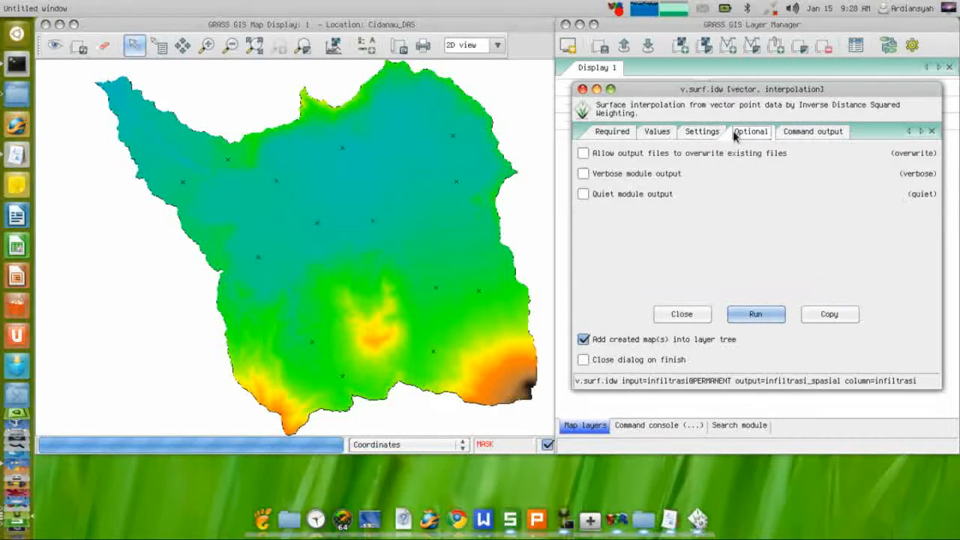
pyautogui.click(584, 154)
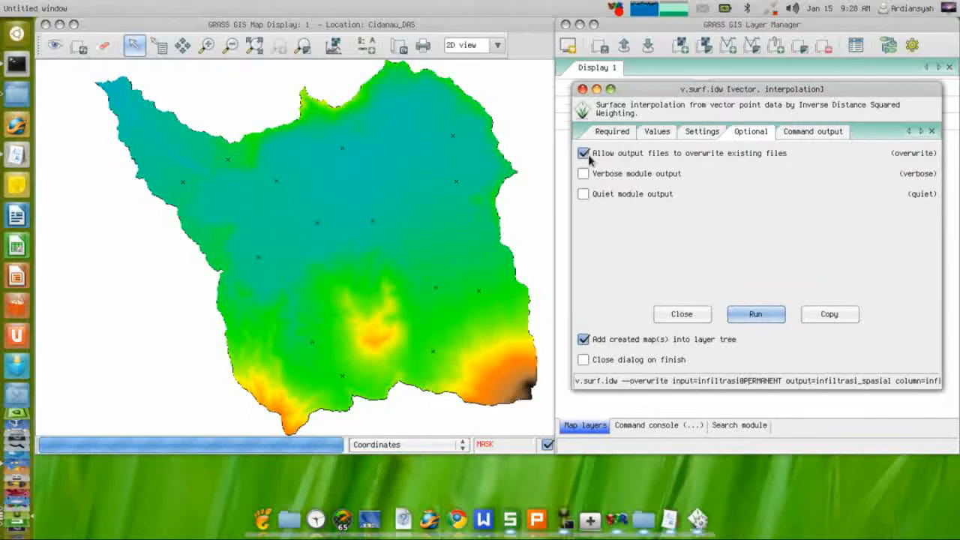
# Run the IDW interpolation of the infiltrasi points and close the v.surf.idw dialog
pyautogui.click(611, 133)
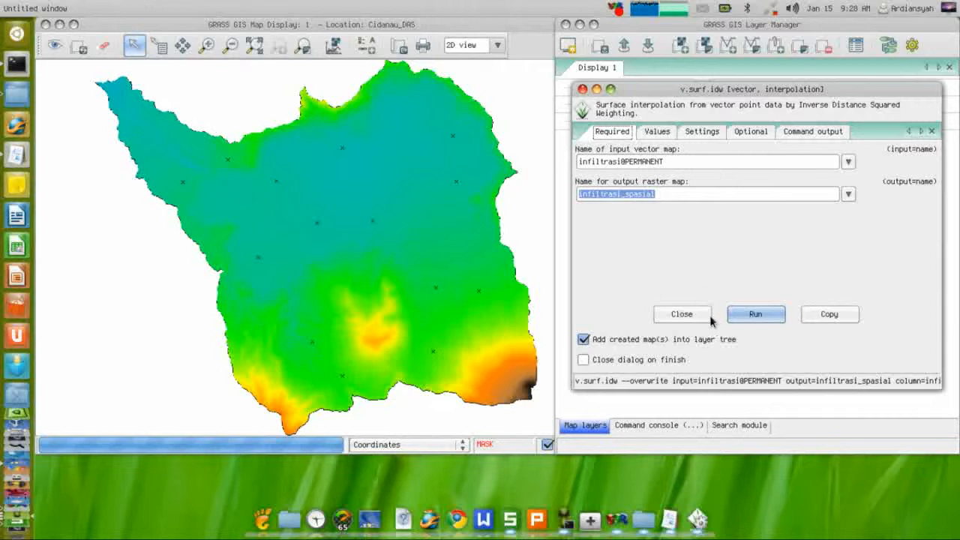
pyautogui.click(753, 314)
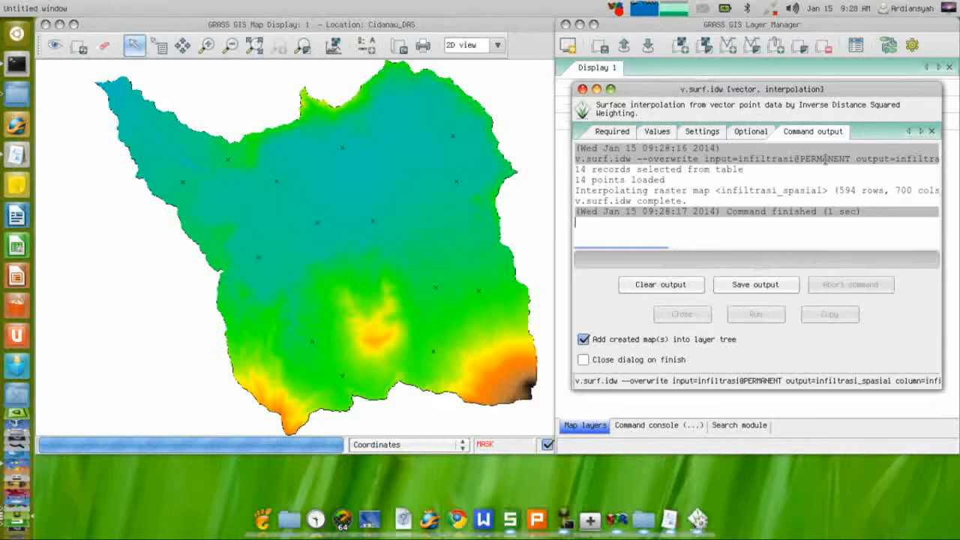
pyautogui.click(582, 88)
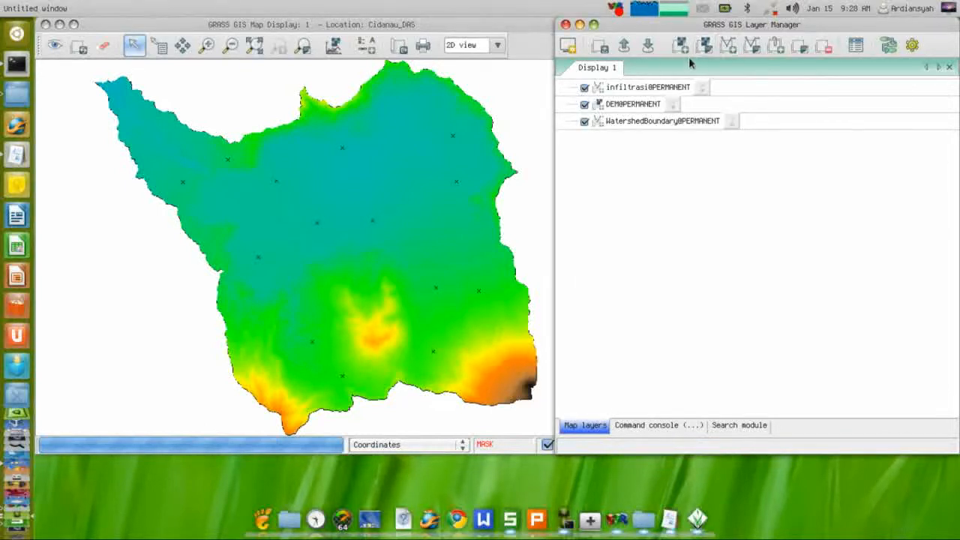
# Add the infiltrasi_spasial raster map as a new layer in the map display
pyautogui.click(709, 47)
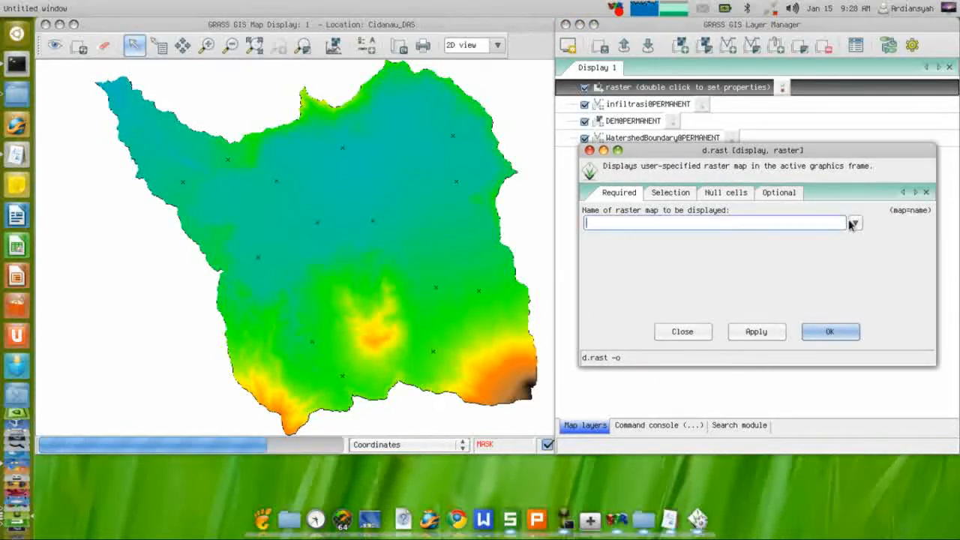
pyautogui.click(855, 224)
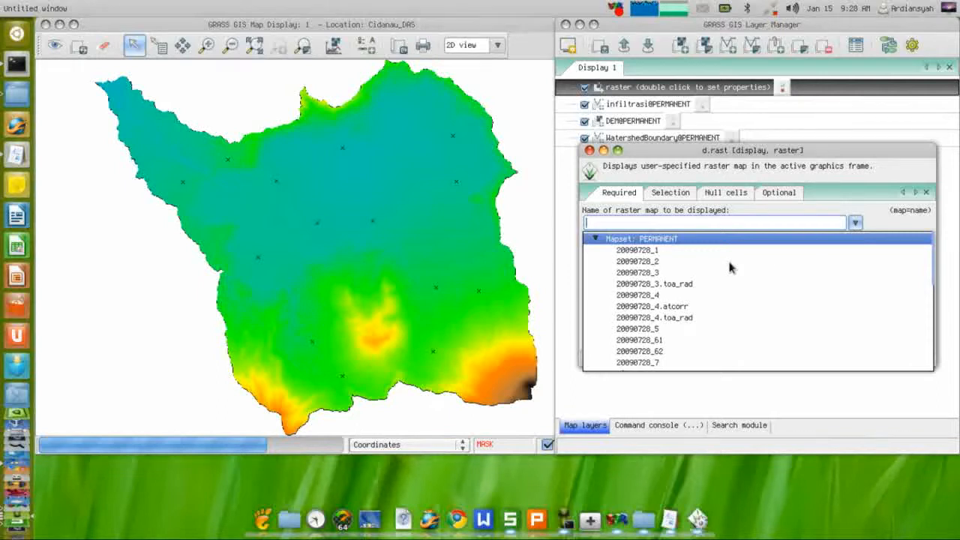
pyautogui.scroll(-6, 731, 267)
pyautogui.scroll(1, 731, 267)
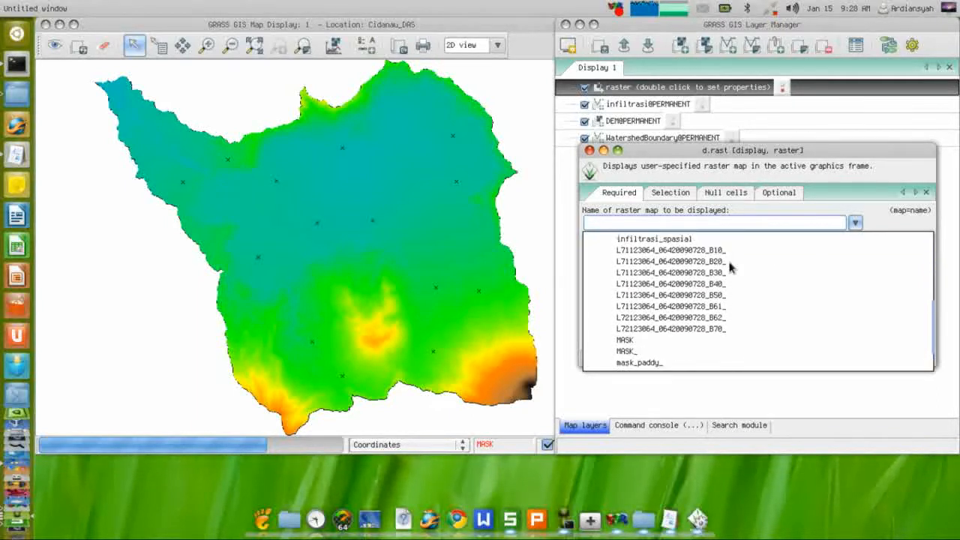
pyautogui.scroll(2, 729, 266)
pyautogui.click(674, 307)
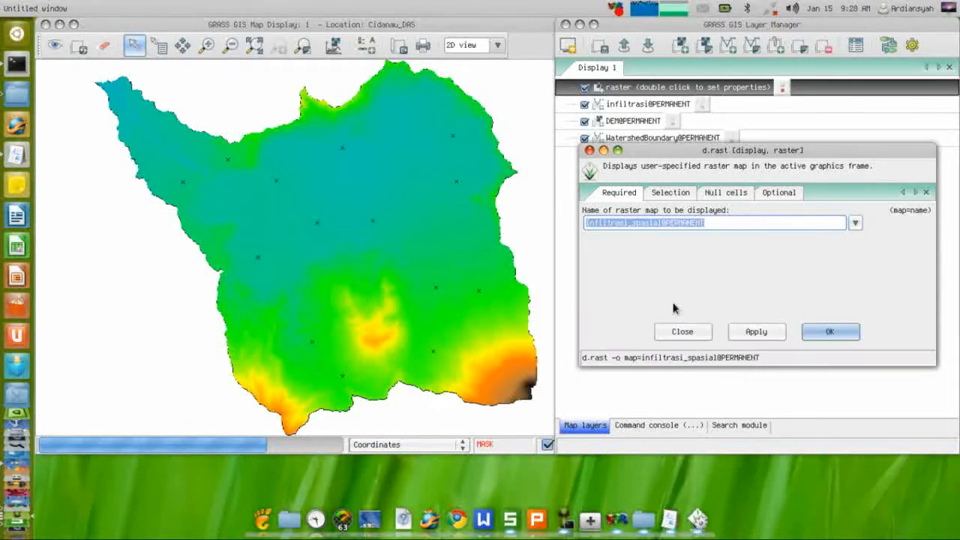
pyautogui.click(754, 332)
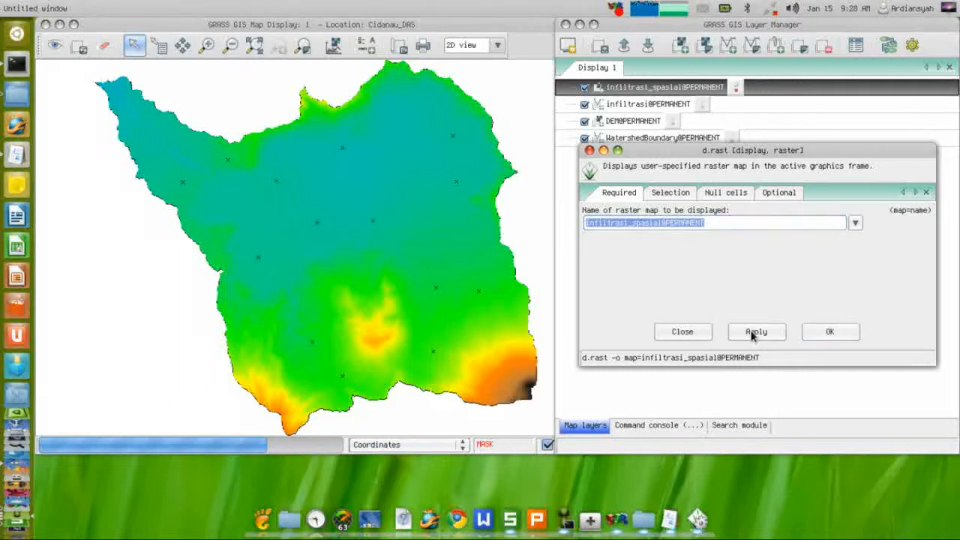
pyautogui.click(823, 333)
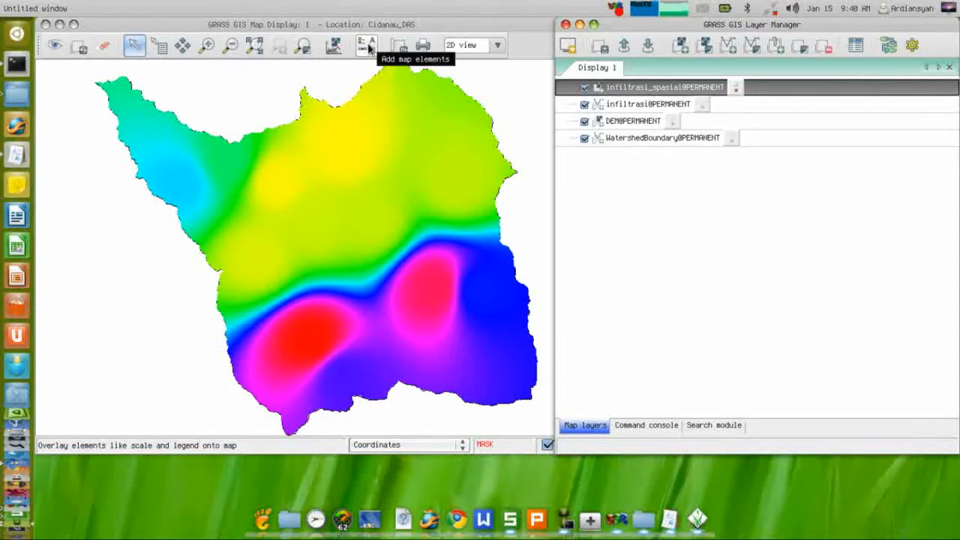
# Show the legend of the infiltrasi_spasial raster on the map display
pyautogui.click(368, 48)
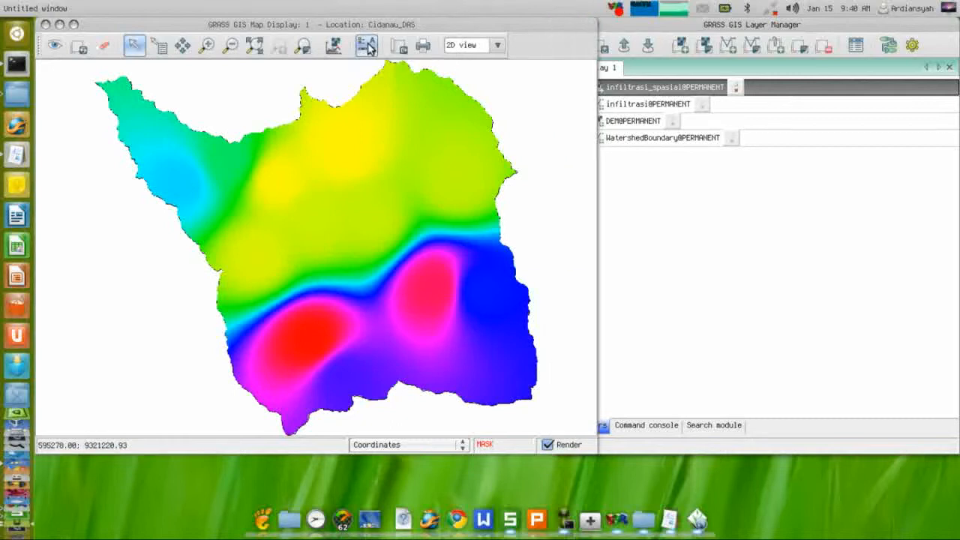
pyautogui.click(384, 63)
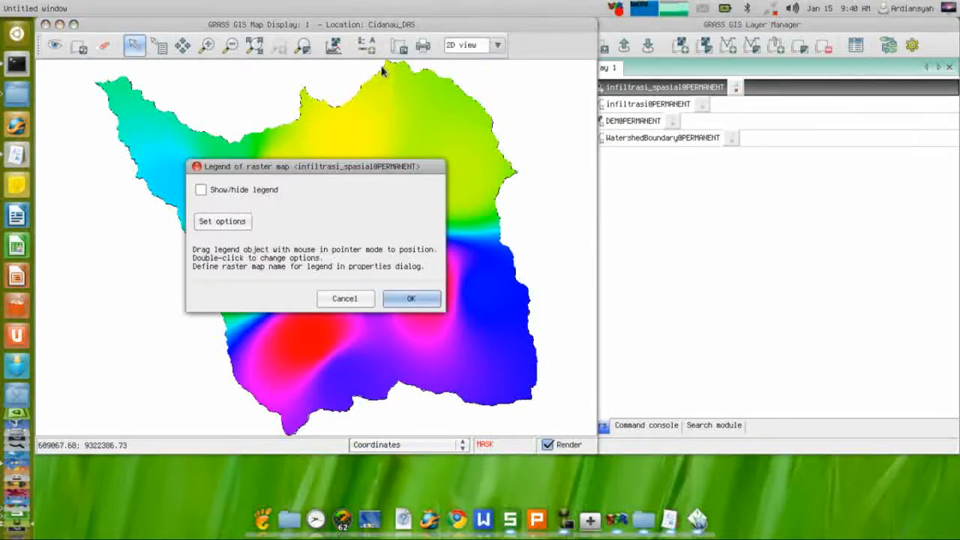
pyautogui.click(201, 192)
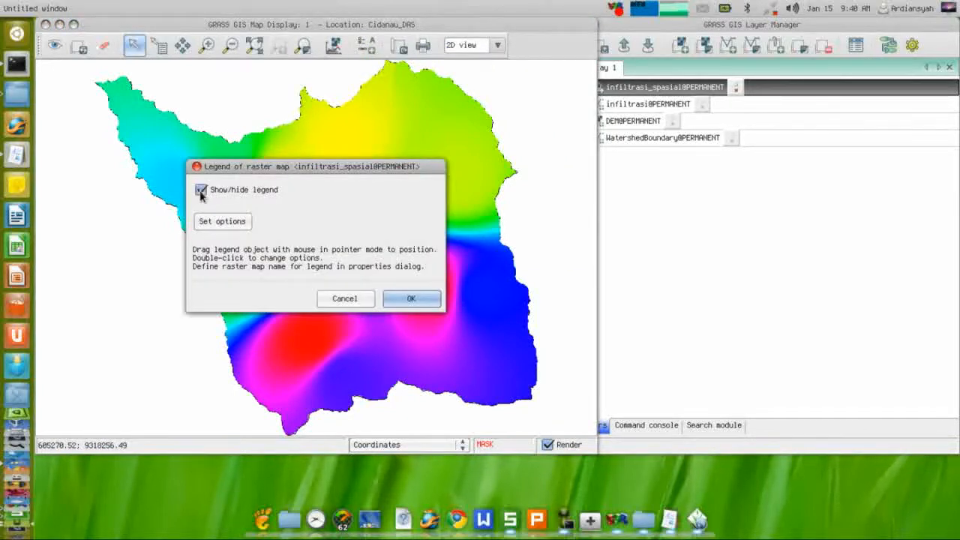
pyautogui.click(412, 298)
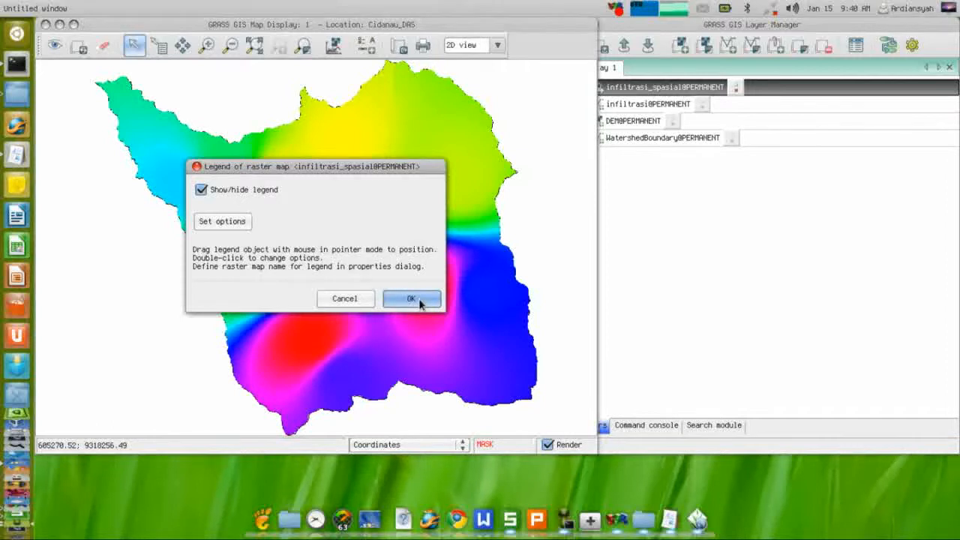